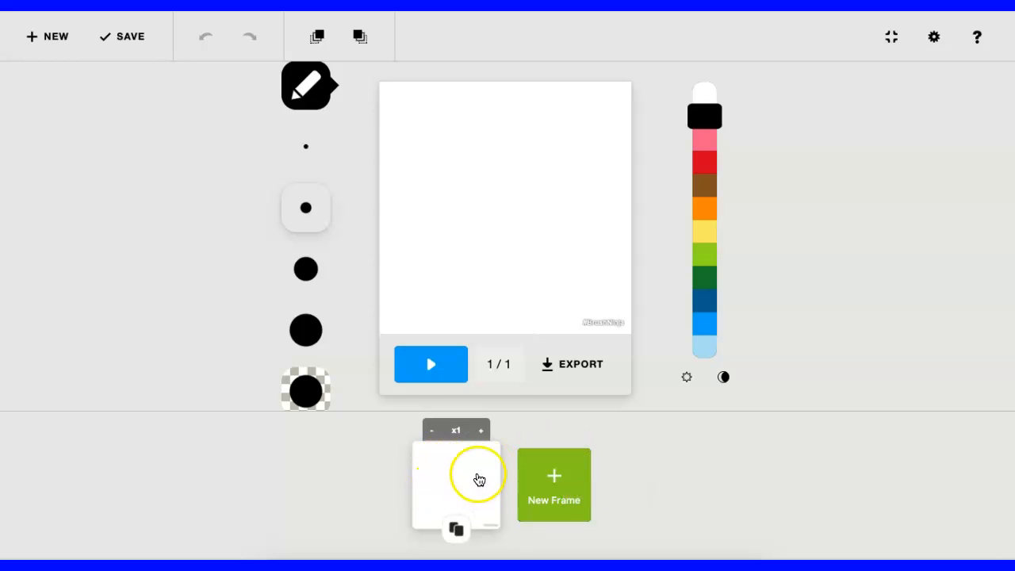
pyautogui.click(554, 478)
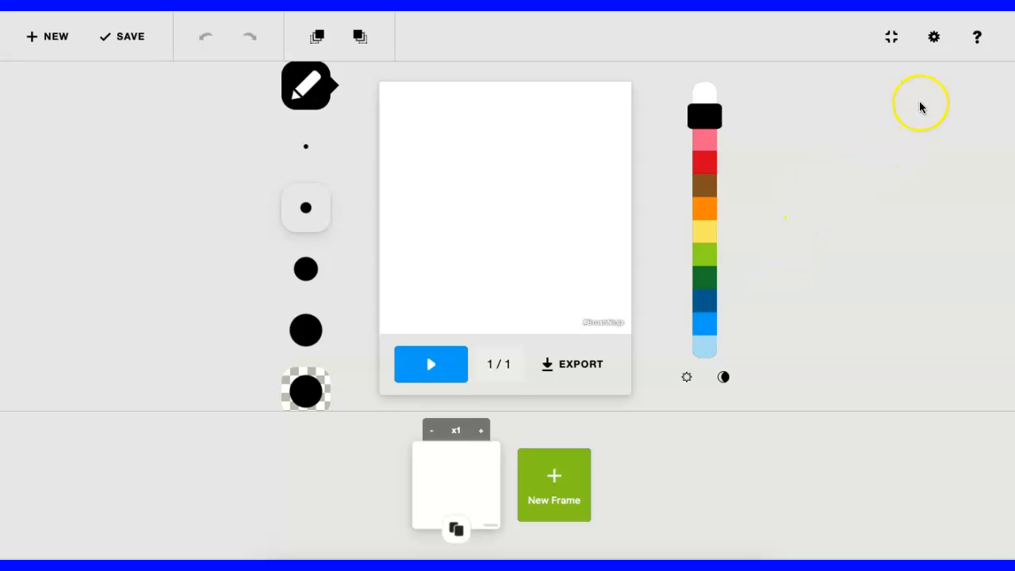
# - Change the editor color to Blue in the settings and return to the canvas
pyautogui.click(934, 40)
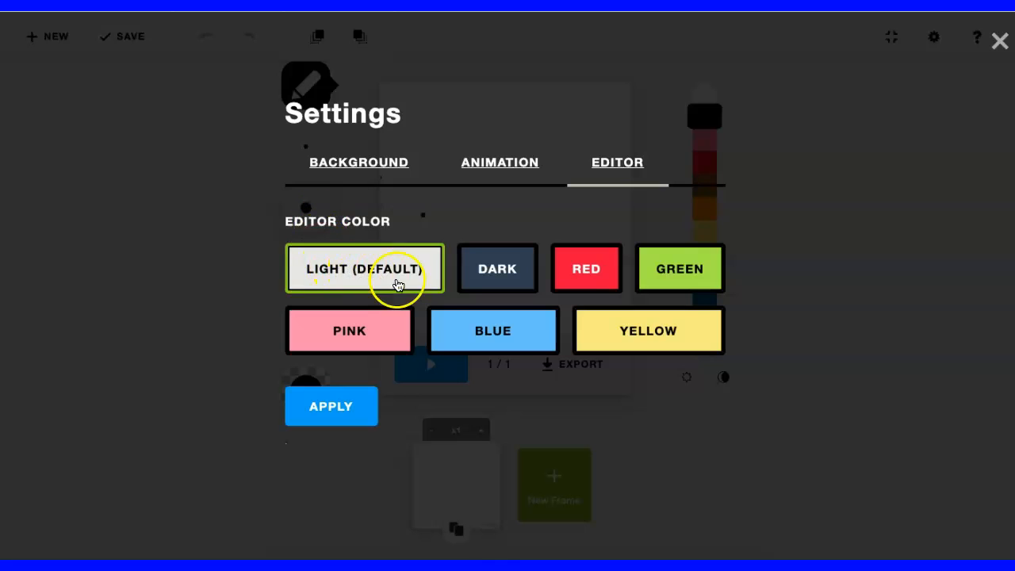
pyautogui.click(493, 331)
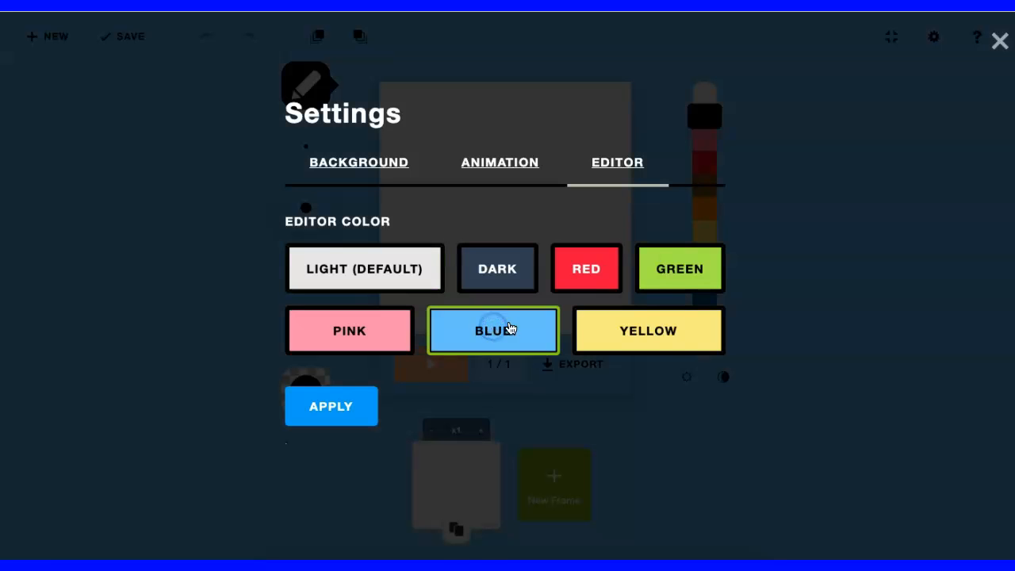
pyautogui.click(999, 41)
pyautogui.click(306, 202)
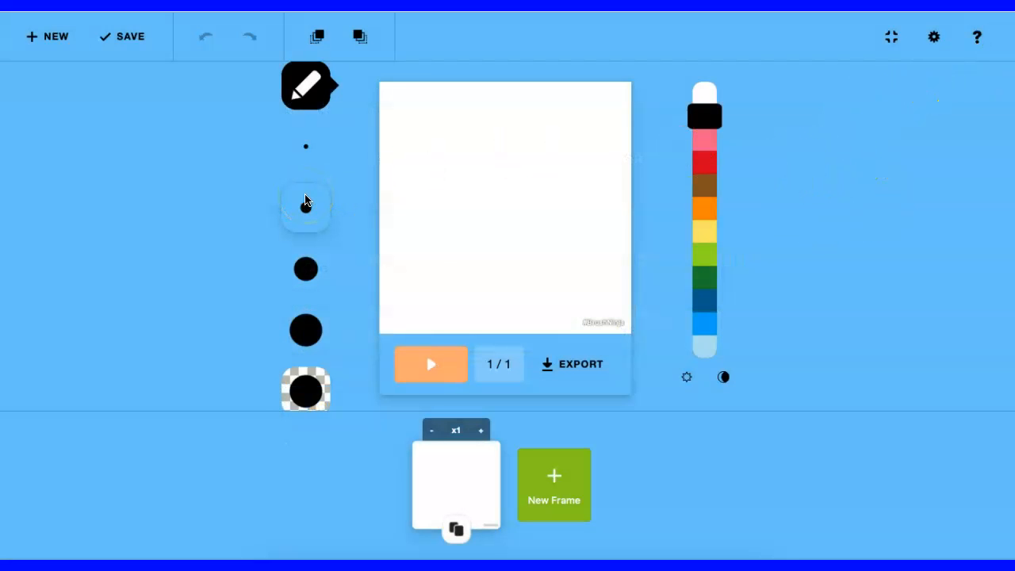
pyautogui.click(856, 190)
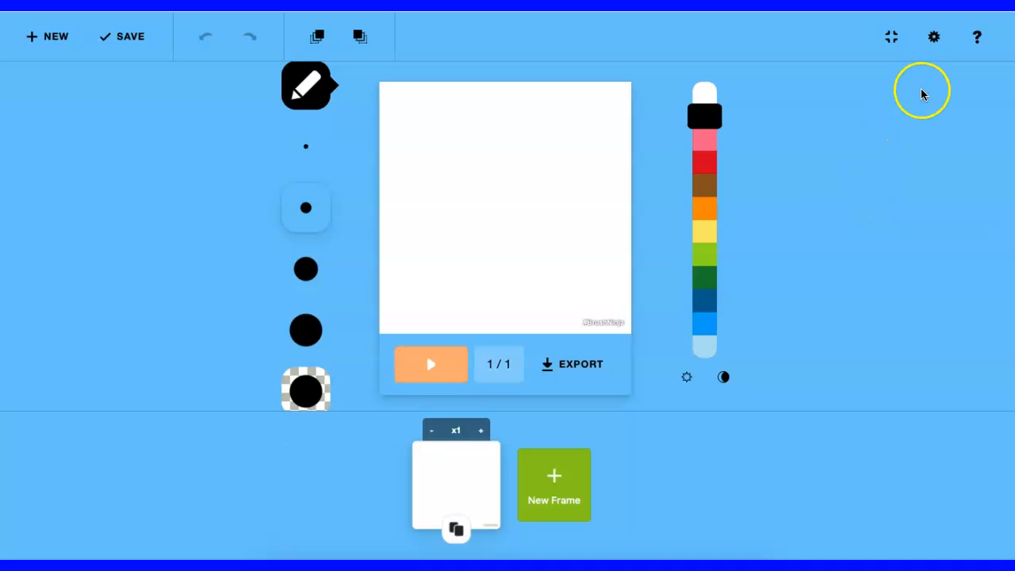
# - Set the animation background to a solid sky blue color for all frames
pyautogui.click(935, 38)
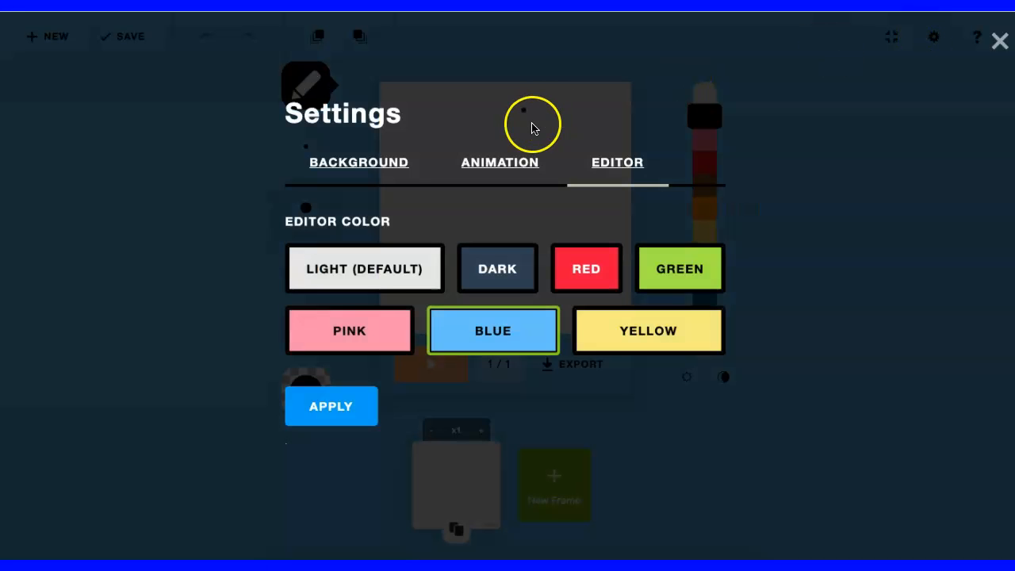
pyautogui.click(375, 167)
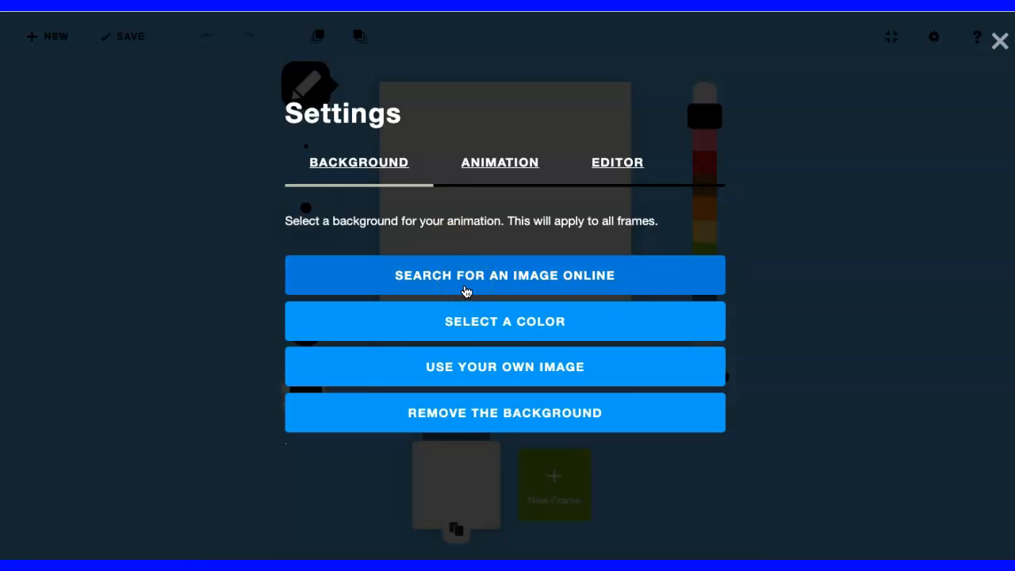
pyautogui.click(468, 330)
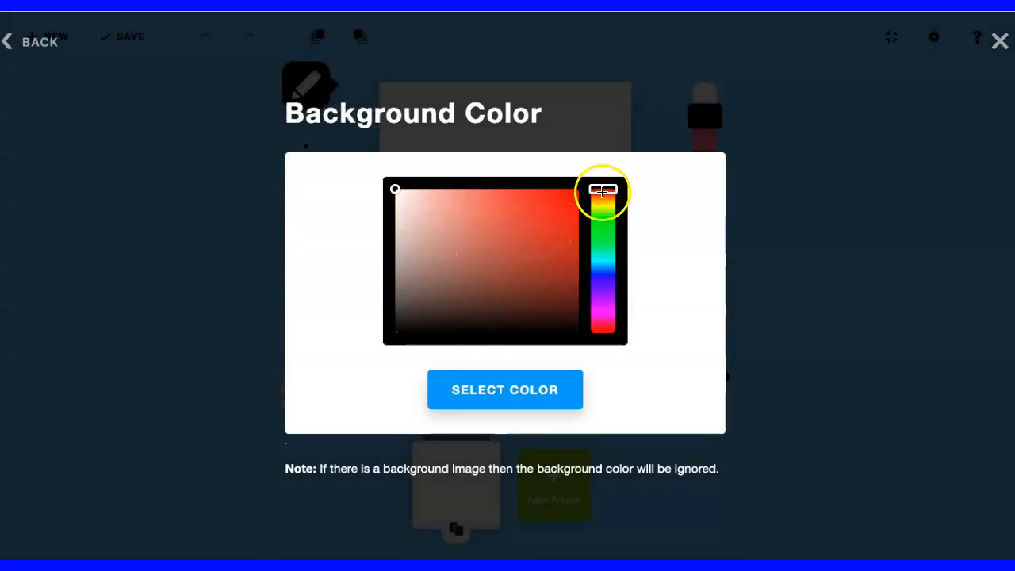
pyautogui.moveTo(601, 201); pyautogui.dragTo(599, 232)
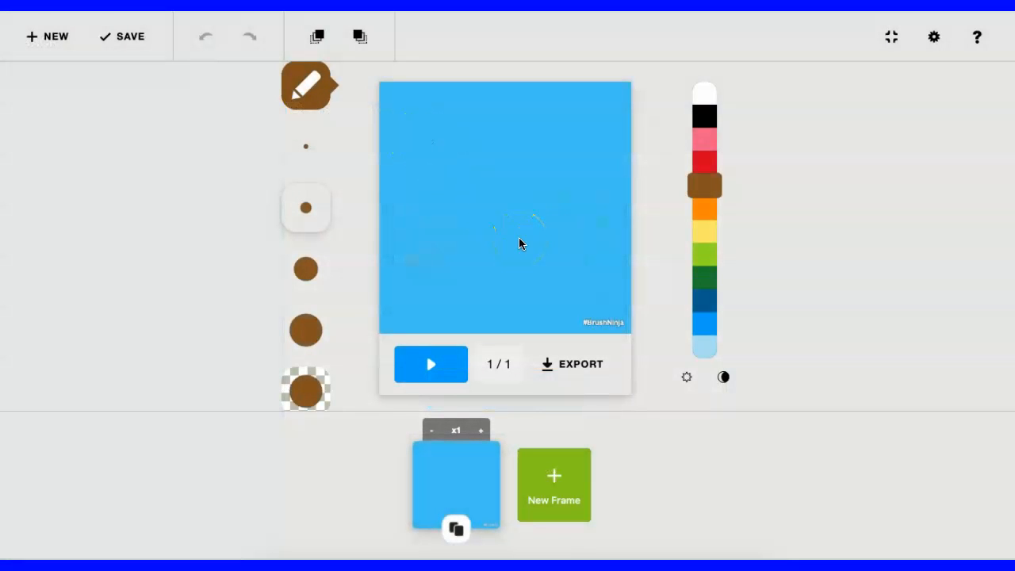
# - Add a second frame and paint a dark green strip of ground along its lower edge with the largest brush size
pyautogui.click(554, 476)
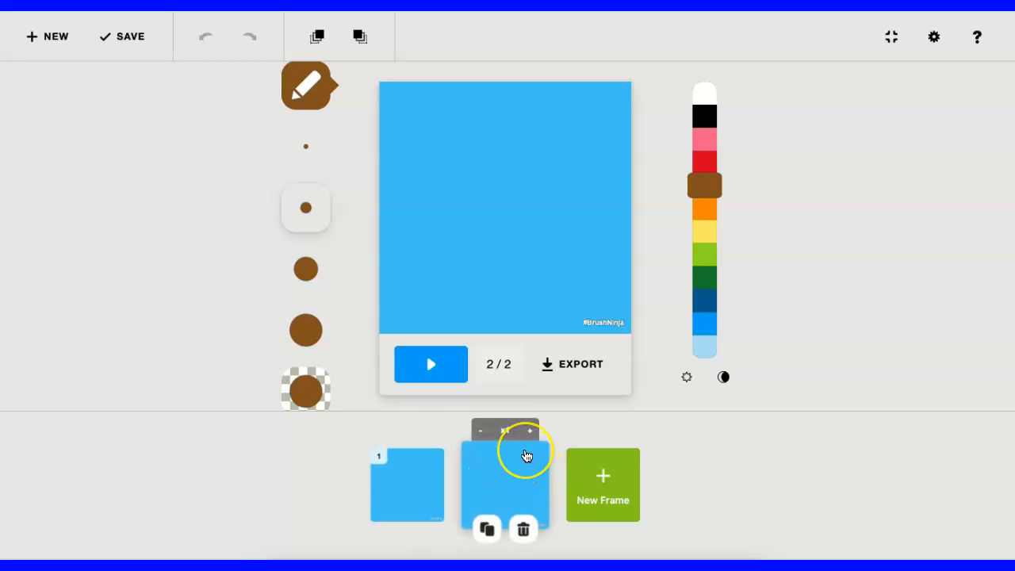
pyautogui.click(516, 475)
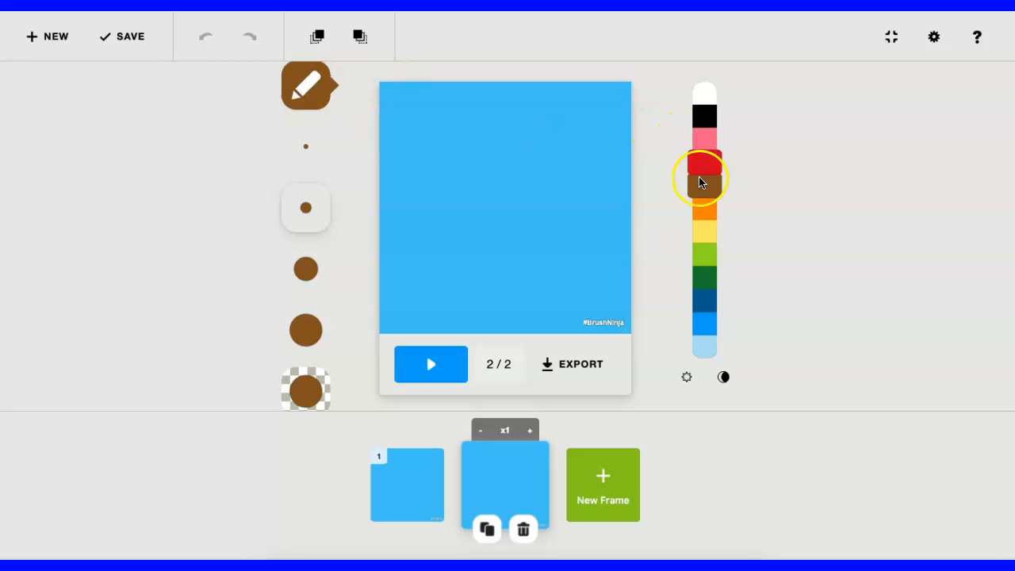
pyautogui.click(703, 277)
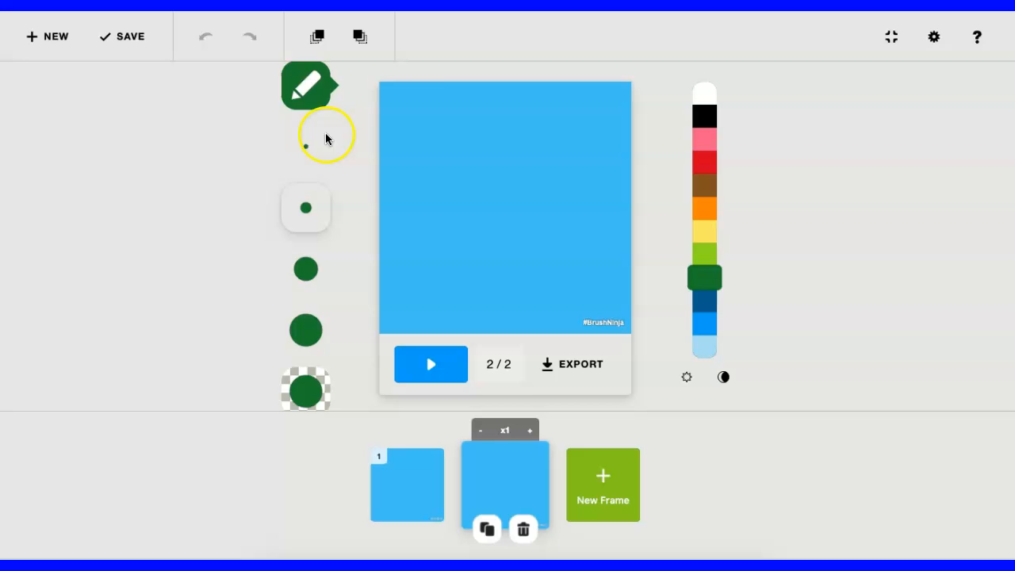
pyautogui.click(305, 86)
pyautogui.click(432, 102)
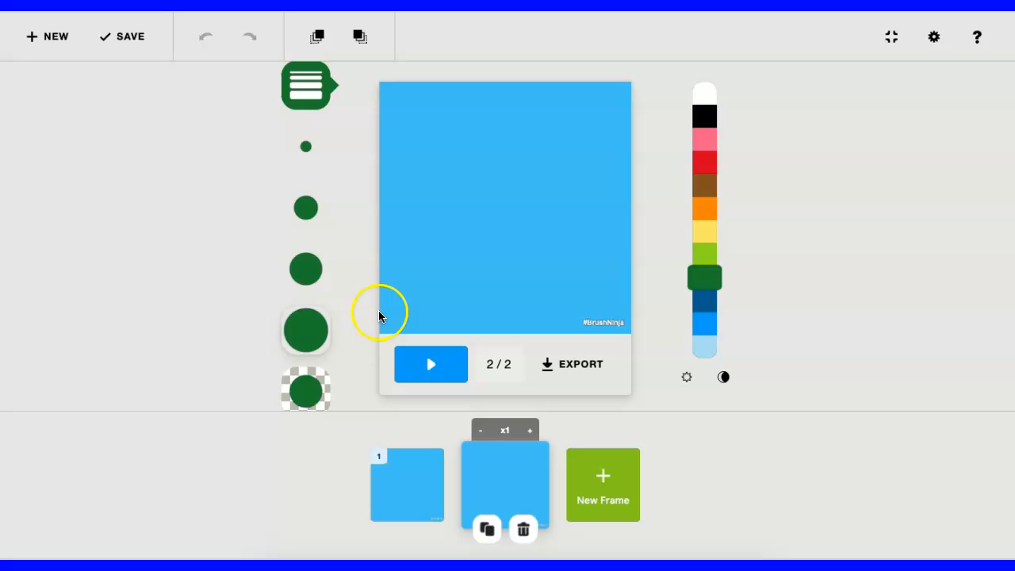
pyautogui.click(420, 319)
pyautogui.click(322, 336)
pyautogui.moveTo(380, 317); pyautogui.dragTo(622, 321)
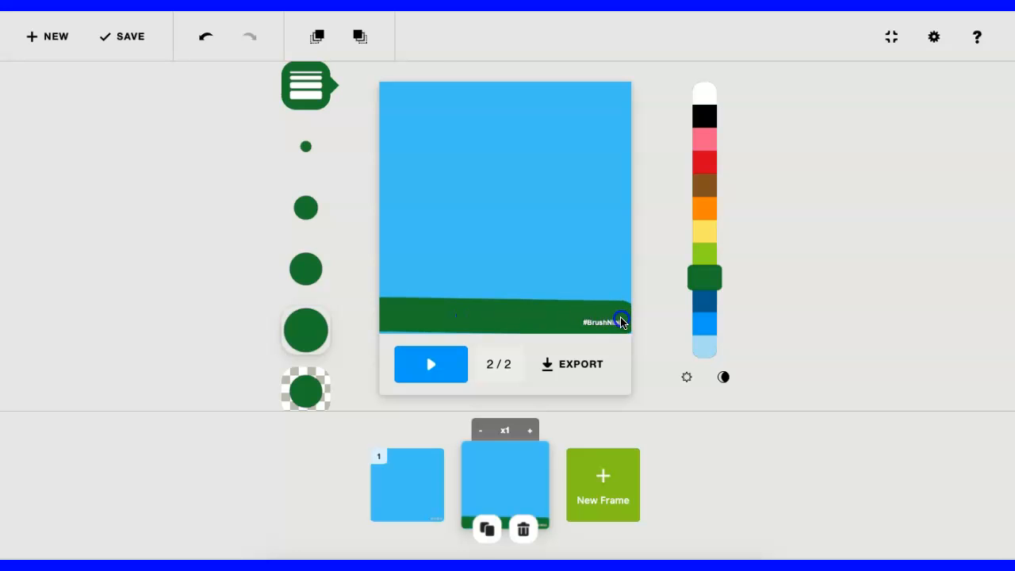
pyautogui.moveTo(383, 326); pyautogui.dragTo(637, 326)
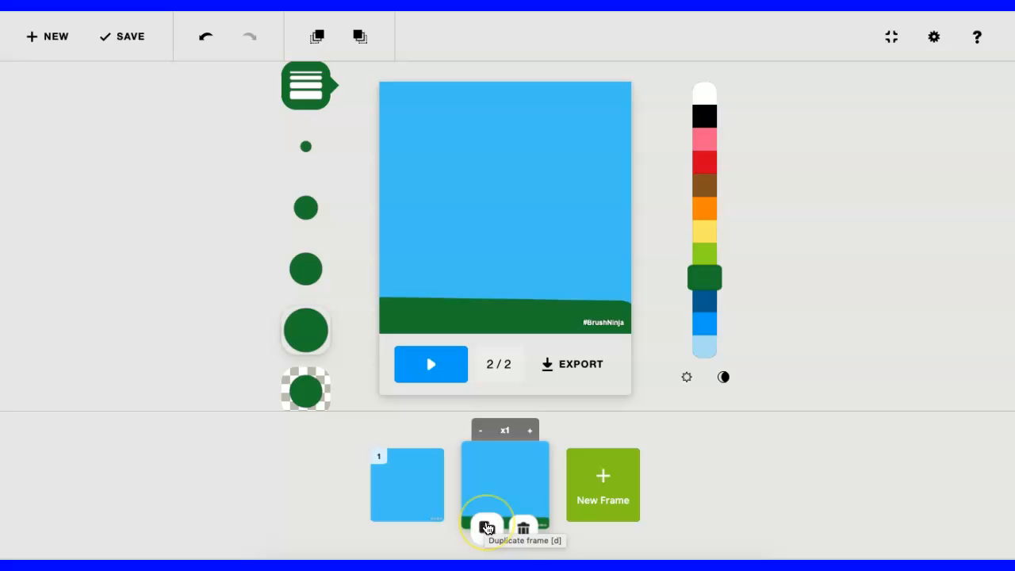
# - Duplicate the frame with the green ground as the third frame
pyautogui.click(487, 528)
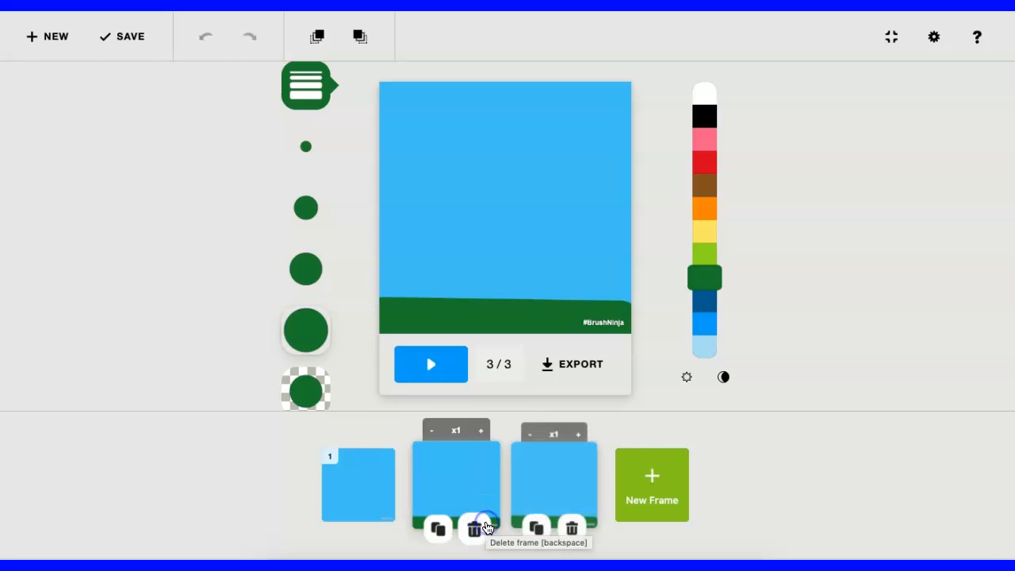
pyautogui.moveTo(487, 503); pyautogui.dragTo(373, 480)
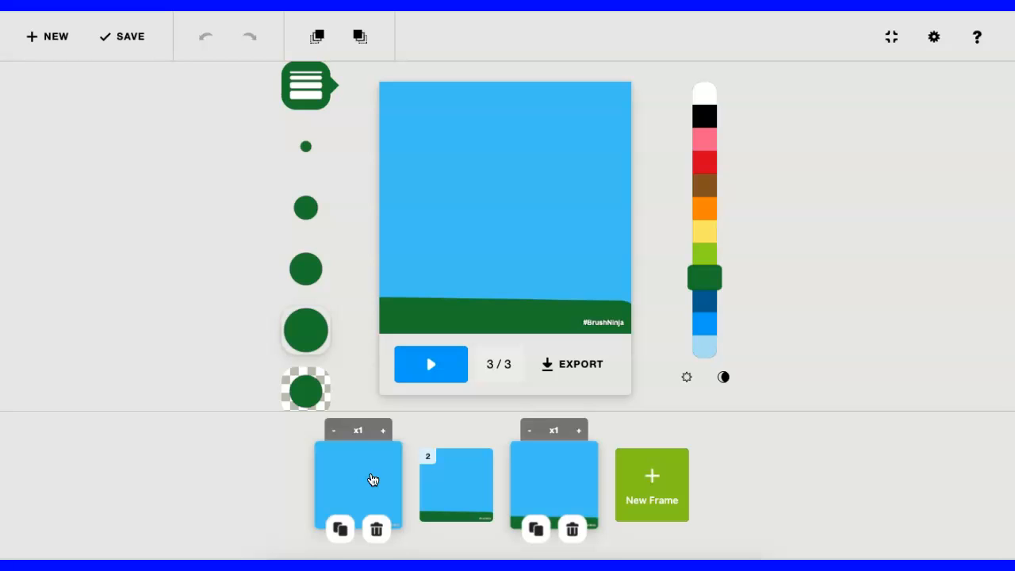
pyautogui.click(449, 476)
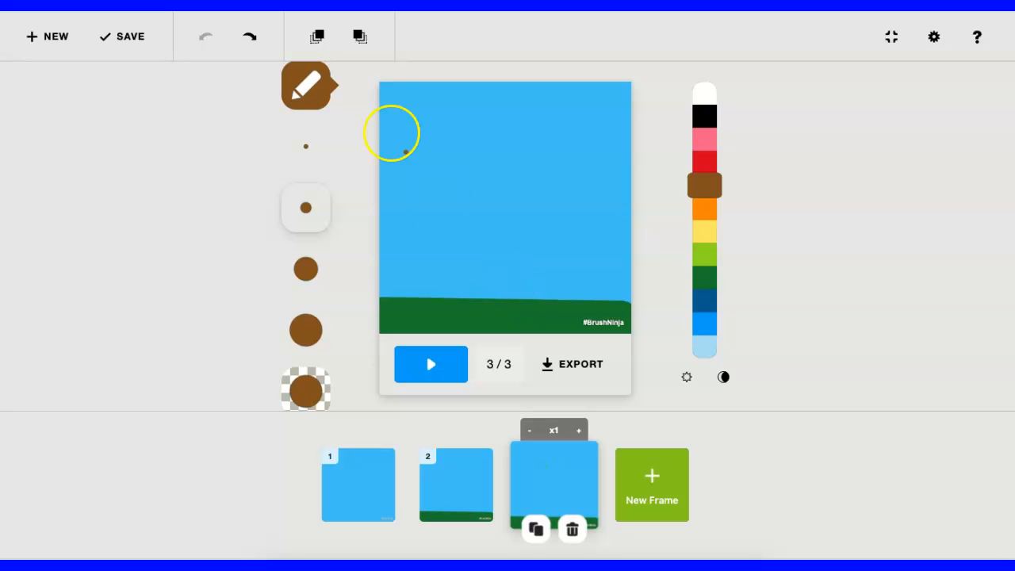
# - Draw a brown tree trunk rising from the middle of the ground on frame 3, using the pencil with a thicker brush
pyautogui.click(314, 84)
pyautogui.click(505, 87)
pyautogui.click(306, 89)
pyautogui.click(308, 199)
pyautogui.click(308, 262)
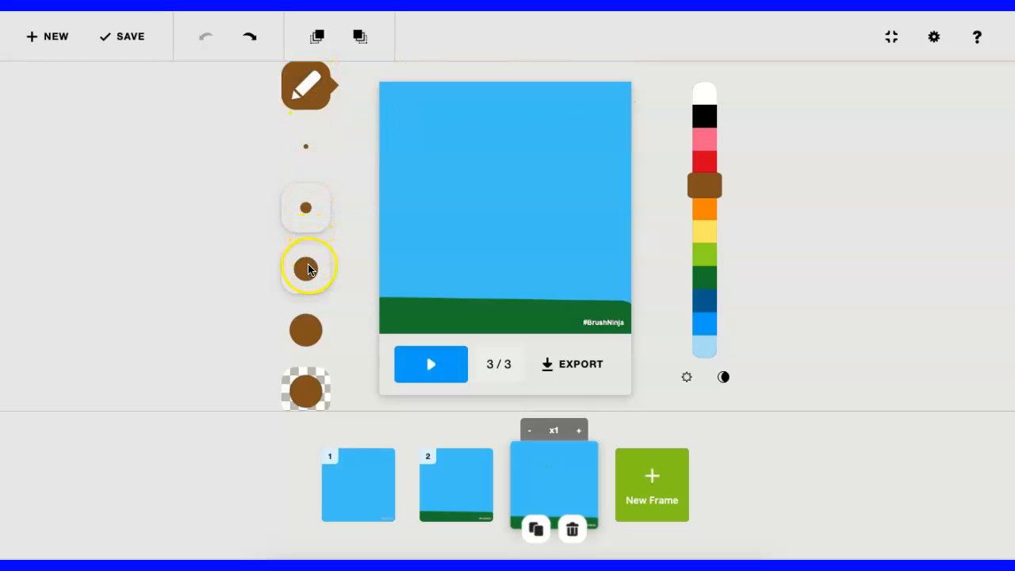
pyautogui.click(306, 230)
pyautogui.click(487, 302)
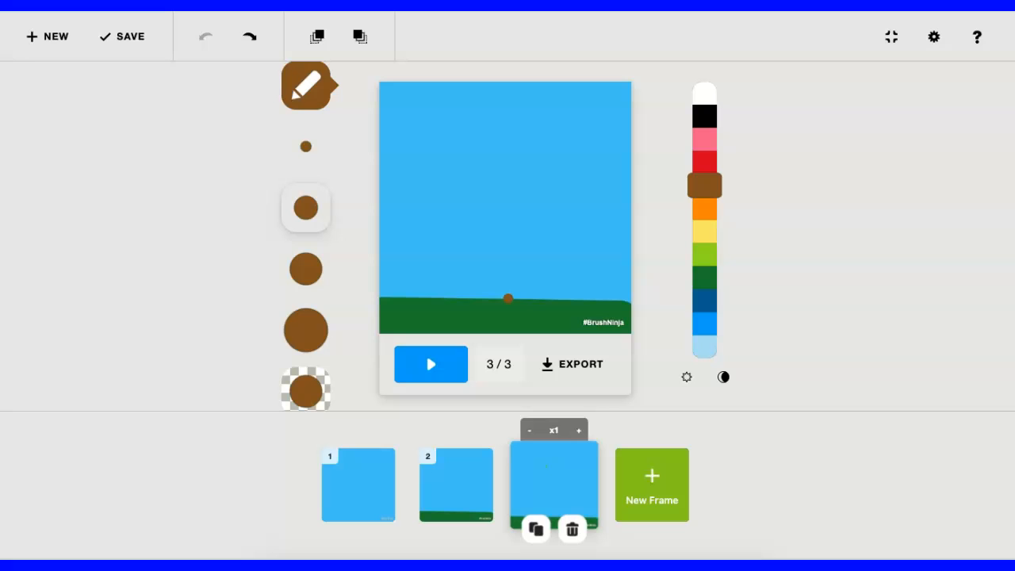
pyautogui.moveTo(508, 299); pyautogui.dragTo(507, 178)
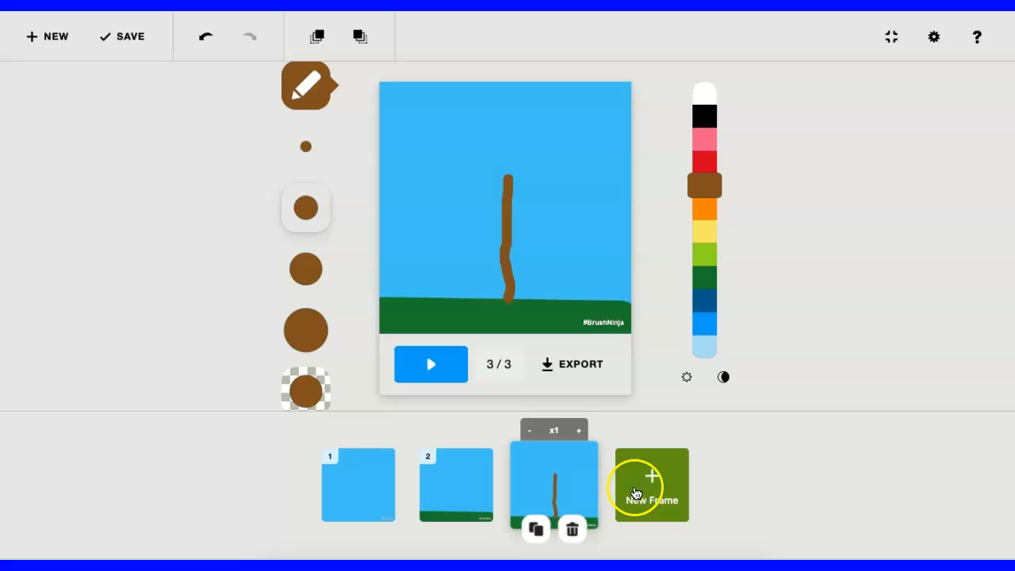
# - Duplicate the trunk frame and draw a yellow cloud-shaped treetop outline above the trunk on the copy
pyautogui.click(535, 529)
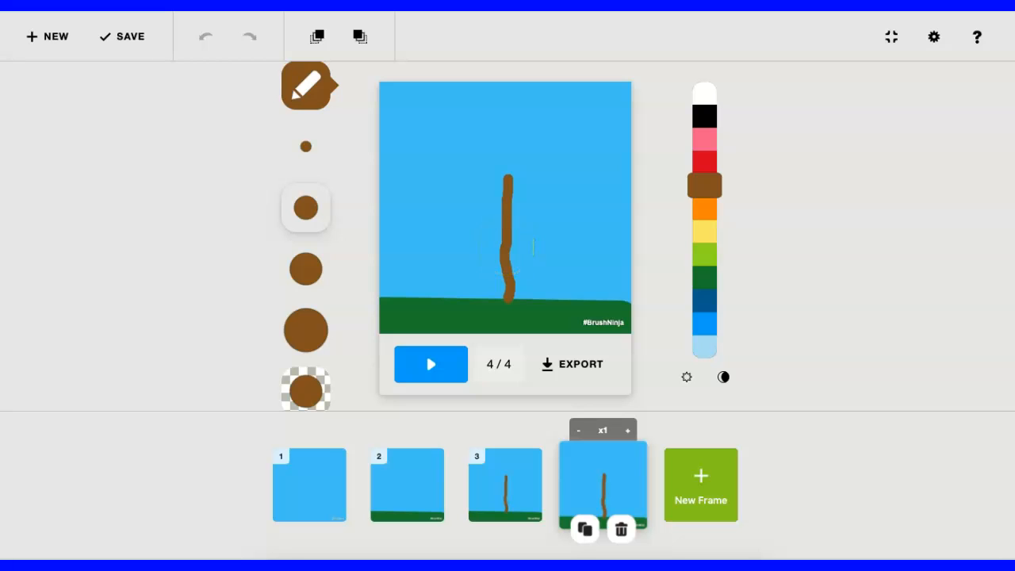
pyautogui.click(706, 234)
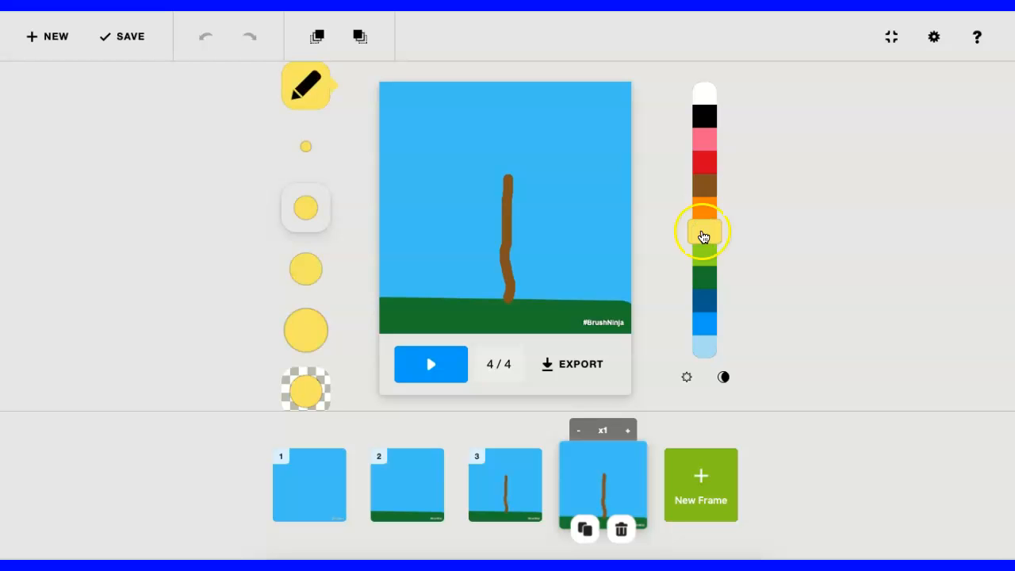
pyautogui.click(305, 87)
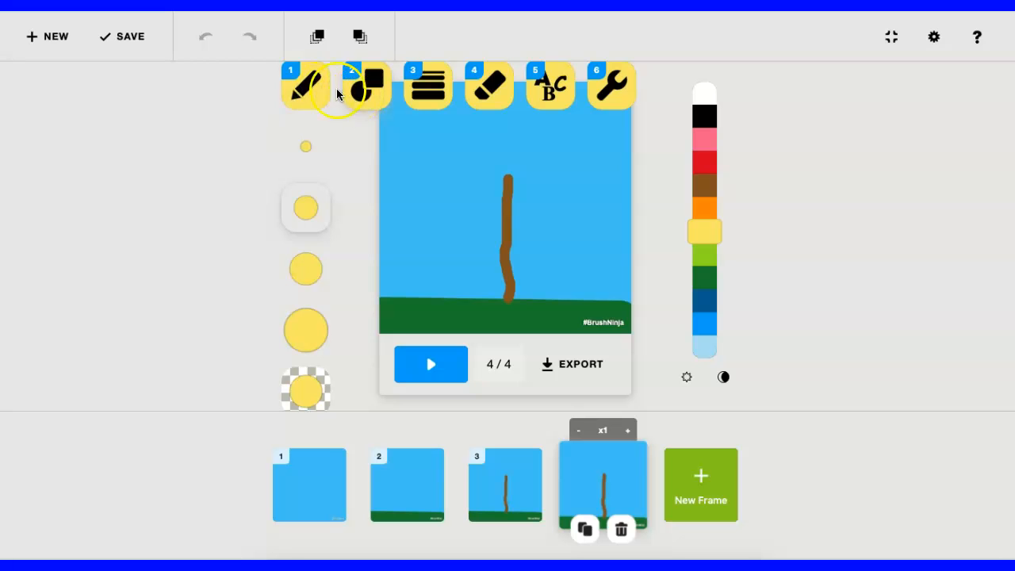
pyautogui.click(302, 95)
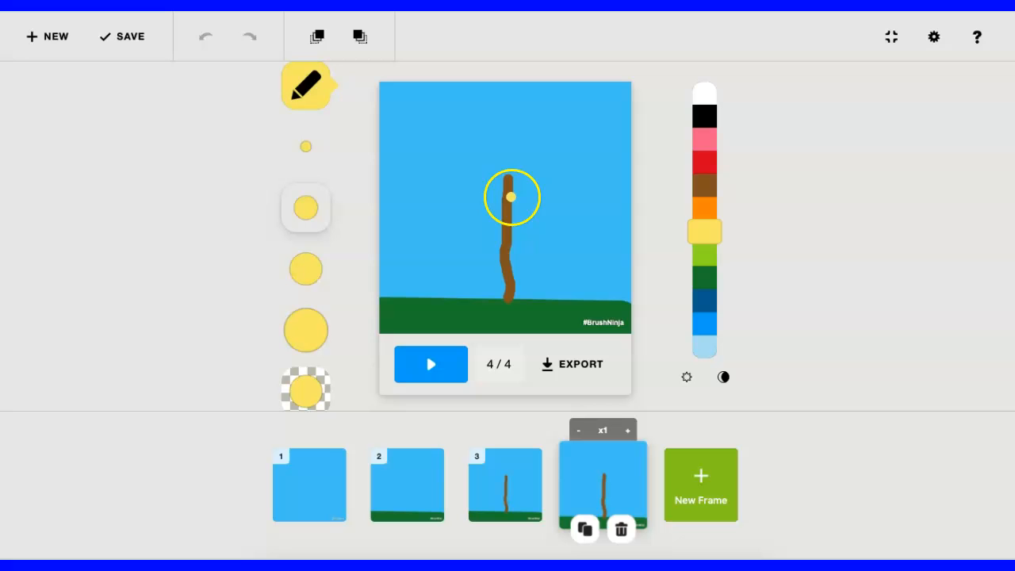
pyautogui.click(509, 180)
pyautogui.moveTo(509, 180)
pyautogui.mouseDown()
pyautogui.moveTo(457, 172)
pyautogui.moveTo(445, 138)
pyautogui.moveTo(523, 96)
pyautogui.moveTo(565, 112)
pyautogui.moveTo(582, 159)
pyautogui.moveTo(554, 180)
pyautogui.moveTo(509, 181)
pyautogui.mouseUp()
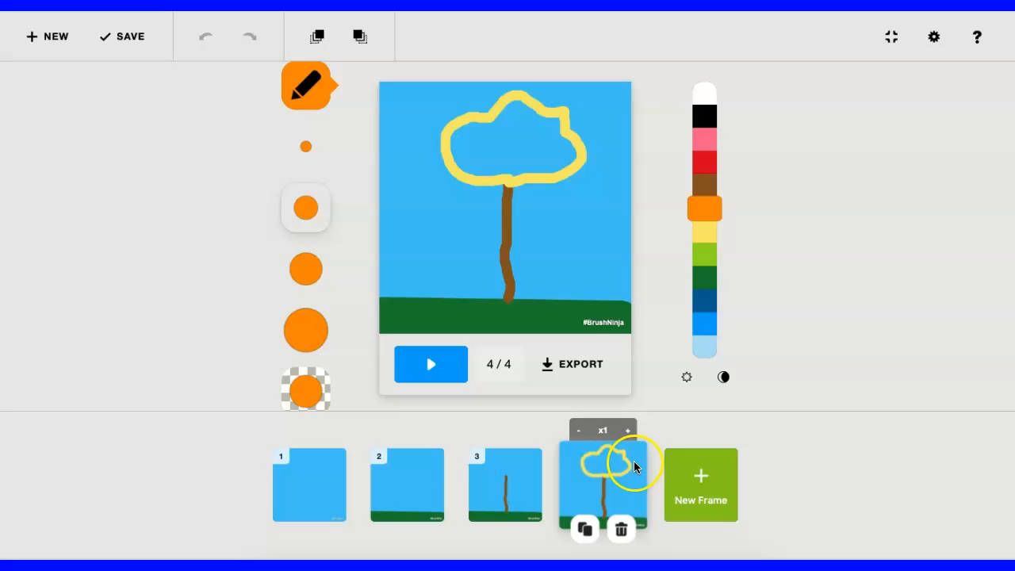
# - Duplicate the frame with the yellow treetop and draw an orange outline just inside the yellow one on frame 5
pyautogui.click(587, 529)
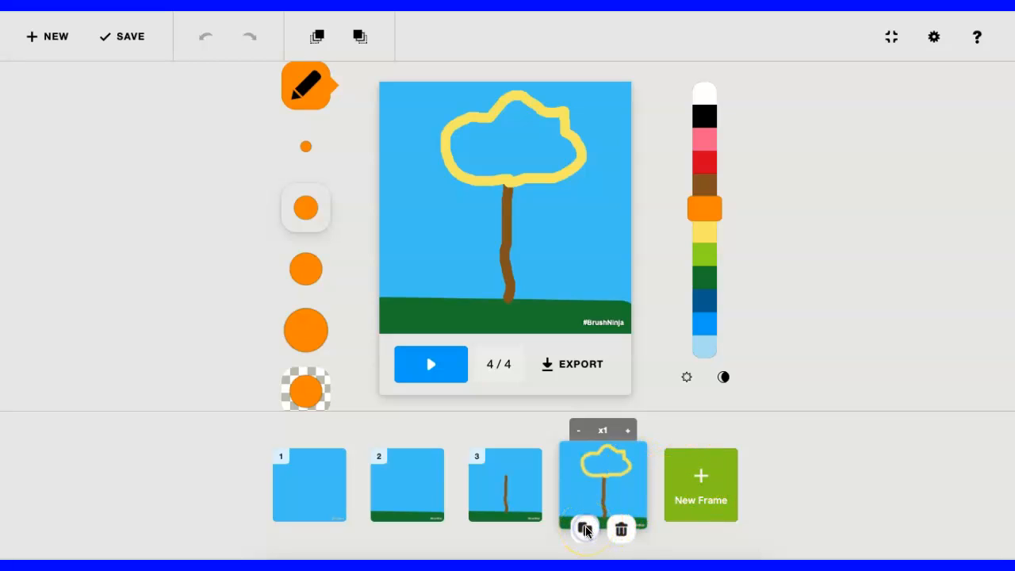
pyautogui.click(585, 530)
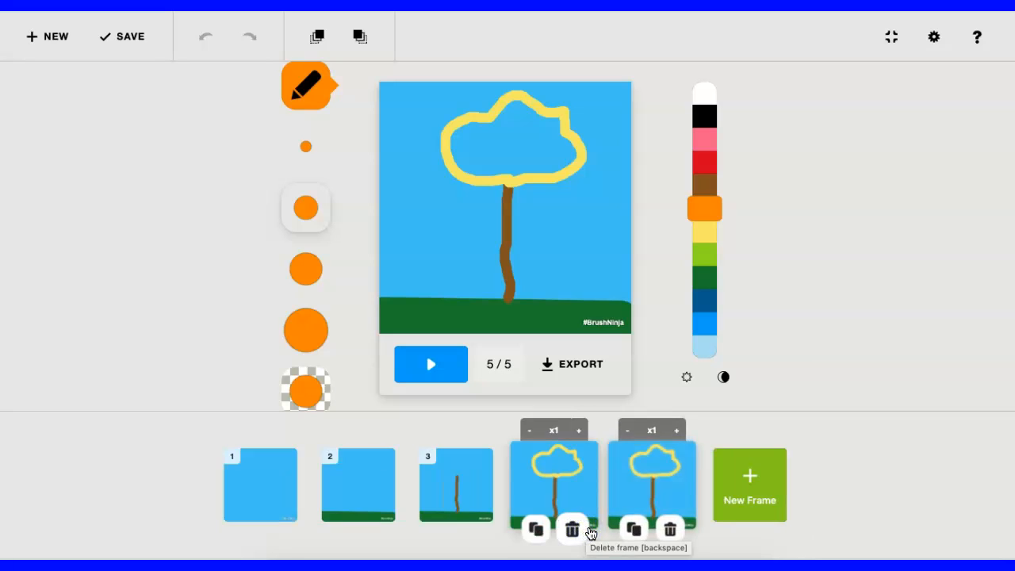
pyautogui.click(651, 456)
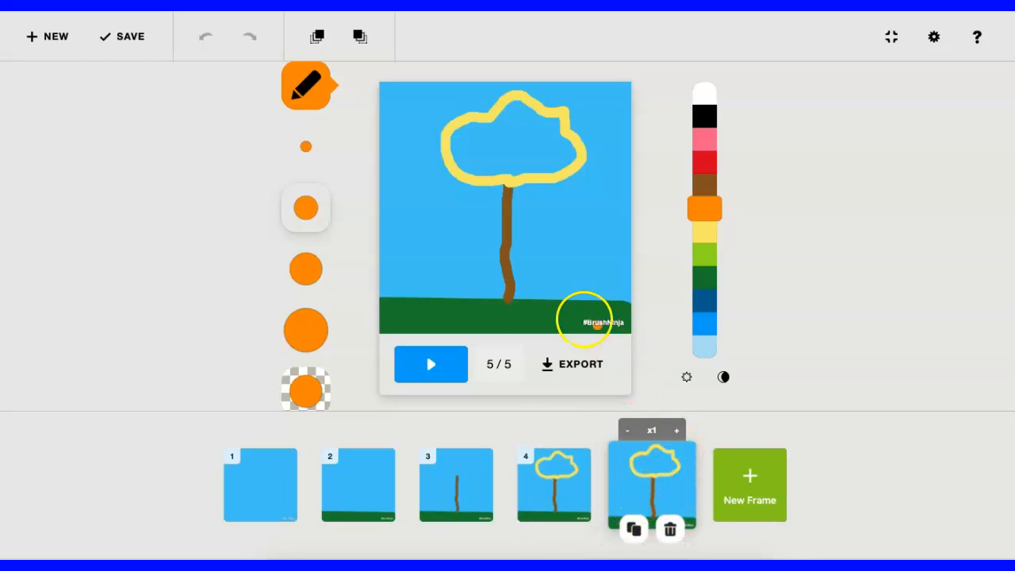
pyautogui.click(445, 287)
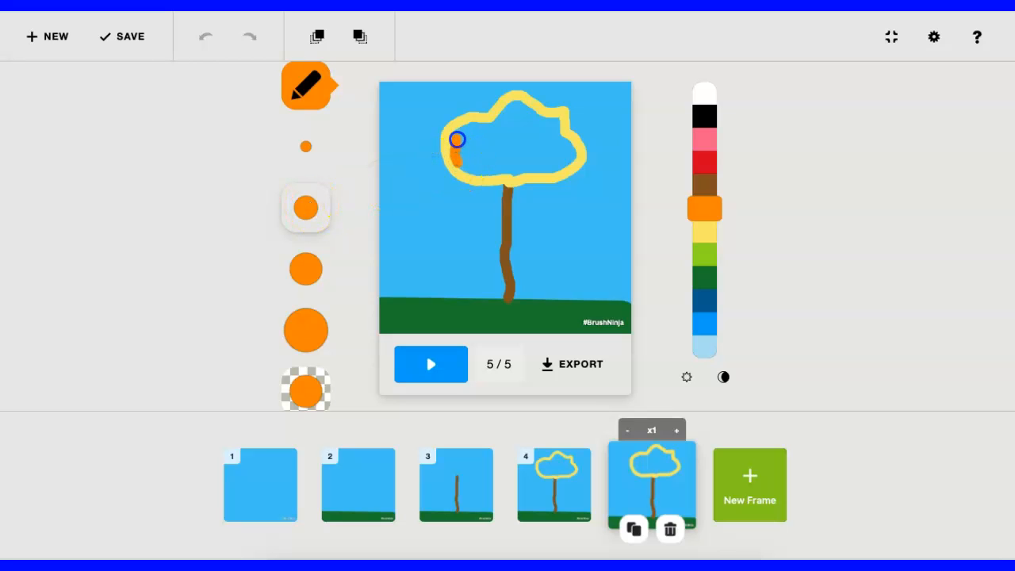
pyautogui.moveTo(479, 128); pyautogui.dragTo(505, 116)
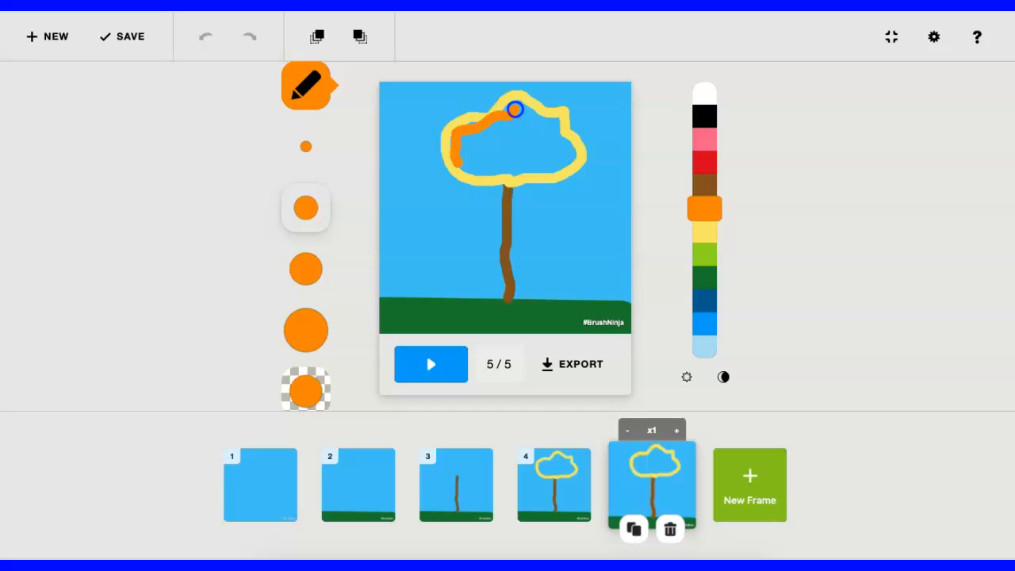
pyautogui.moveTo(555, 121)
pyautogui.mouseDown()
pyautogui.moveTo(555, 170)
pyautogui.moveTo(485, 174)
pyautogui.moveTo(462, 163)
pyautogui.mouseUp()
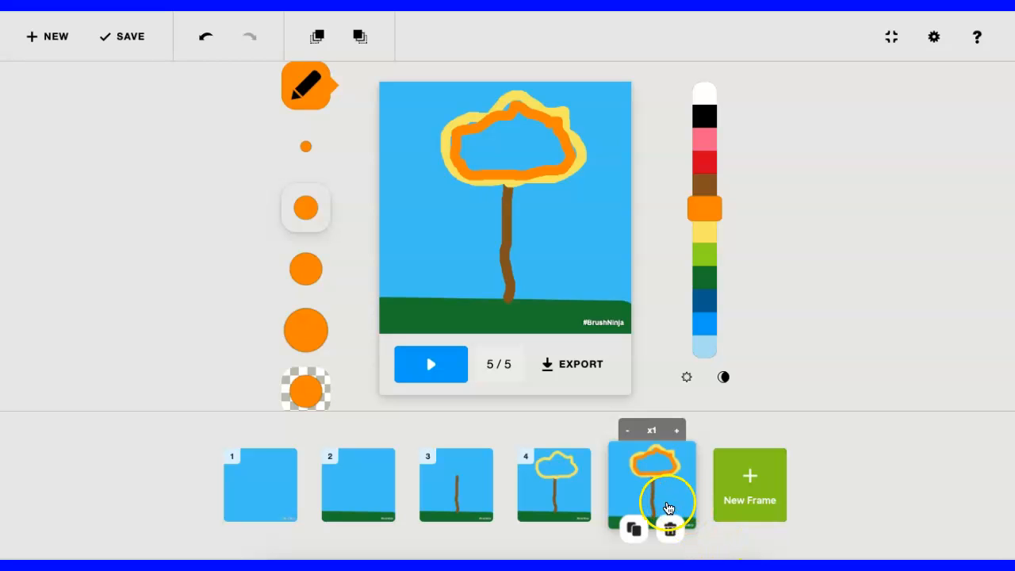
# - Duplicate frame 5 and draw a red outline just inside the orange one on the copy
pyautogui.click(635, 530)
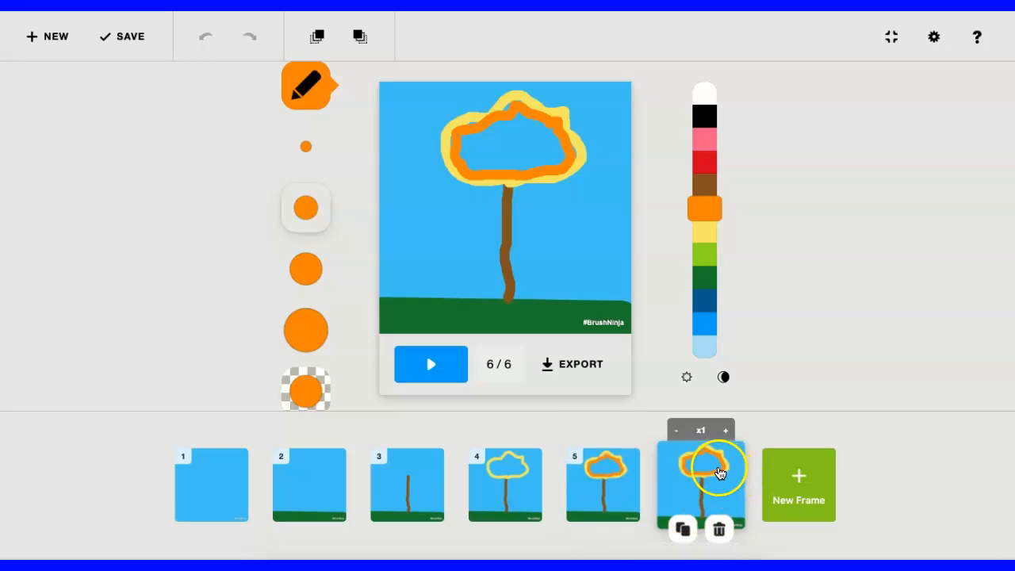
pyautogui.click(712, 164)
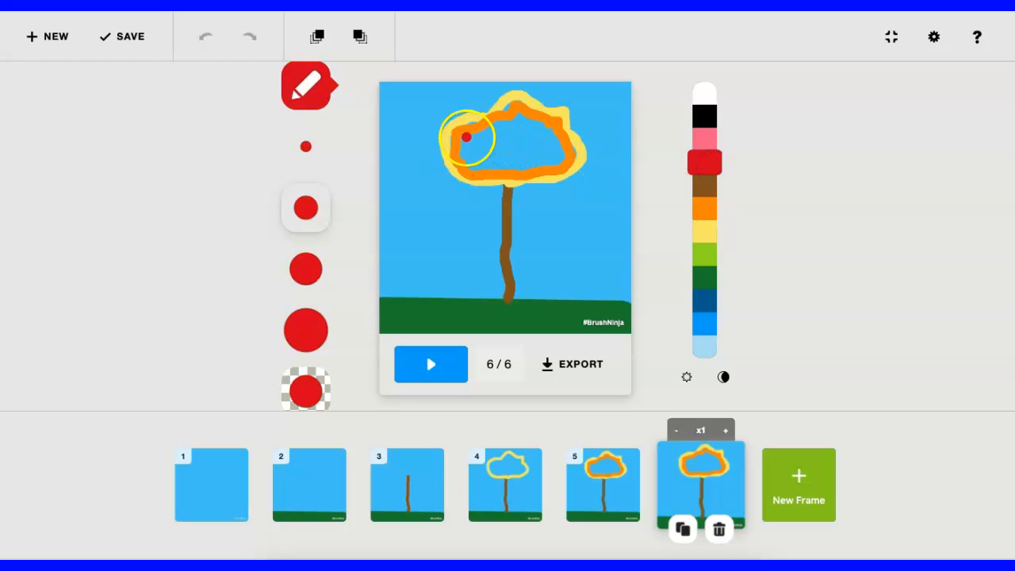
pyautogui.moveTo(466, 137)
pyautogui.mouseDown()
pyautogui.moveTo(525, 171)
pyautogui.moveTo(562, 158)
pyautogui.moveTo(555, 134)
pyautogui.moveTo(528, 117)
pyautogui.moveTo(468, 140)
pyautogui.mouseUp()
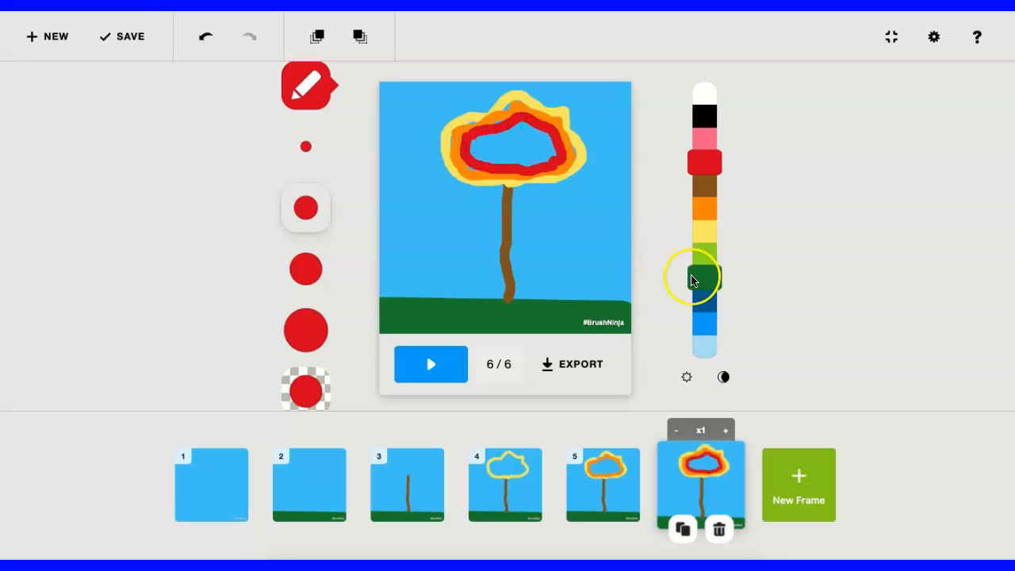
# - Duplicate frame 6 and paint a thick ring in a darkened blue just inside the red outline on the copy
pyautogui.click(684, 531)
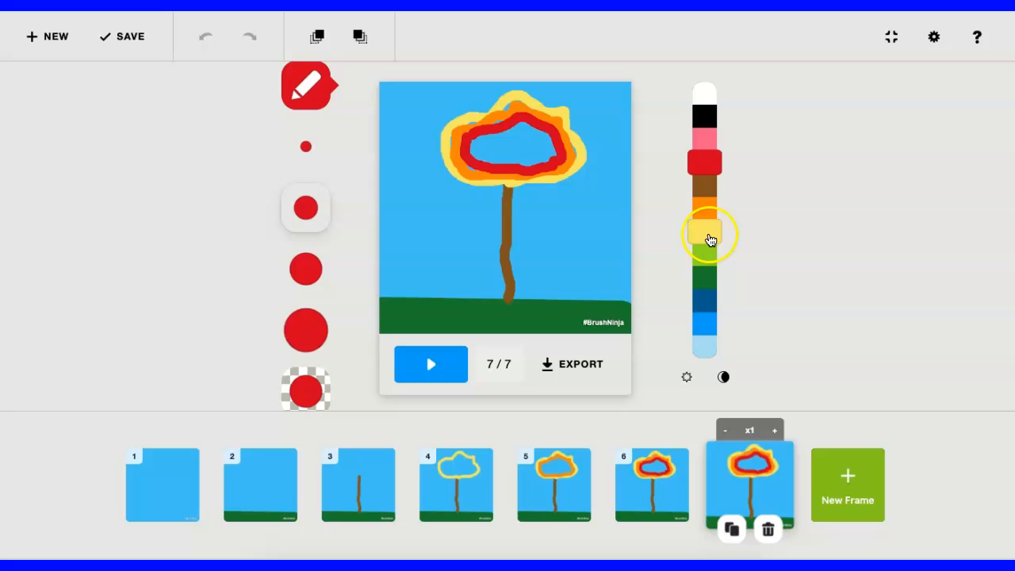
pyautogui.click(687, 377)
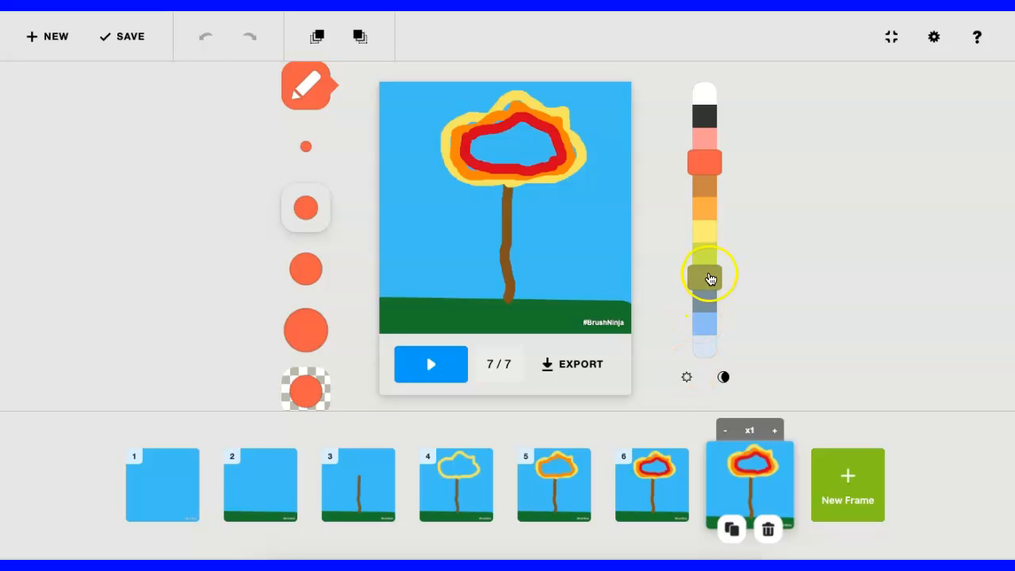
pyautogui.click(723, 377)
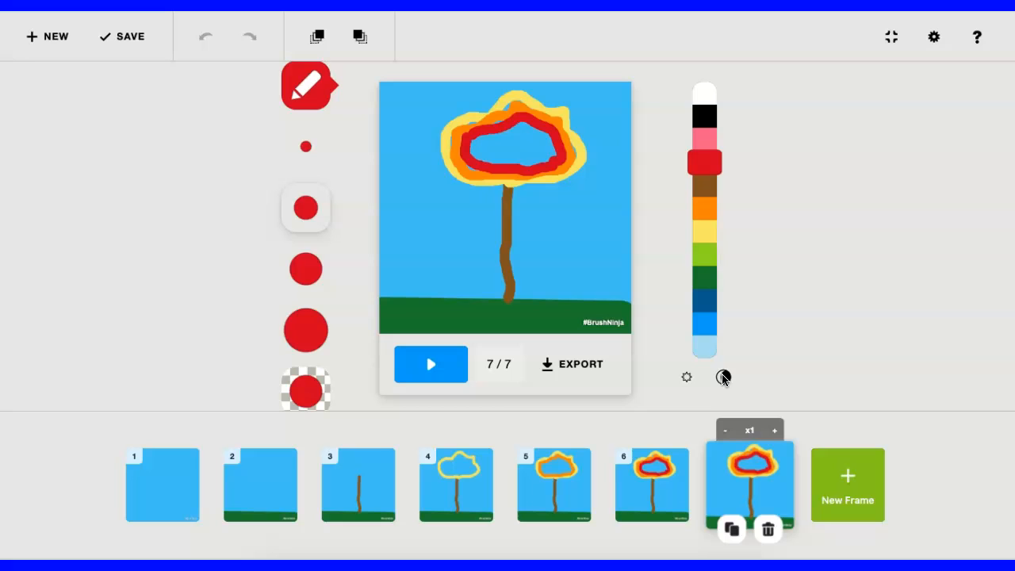
pyautogui.click(723, 378)
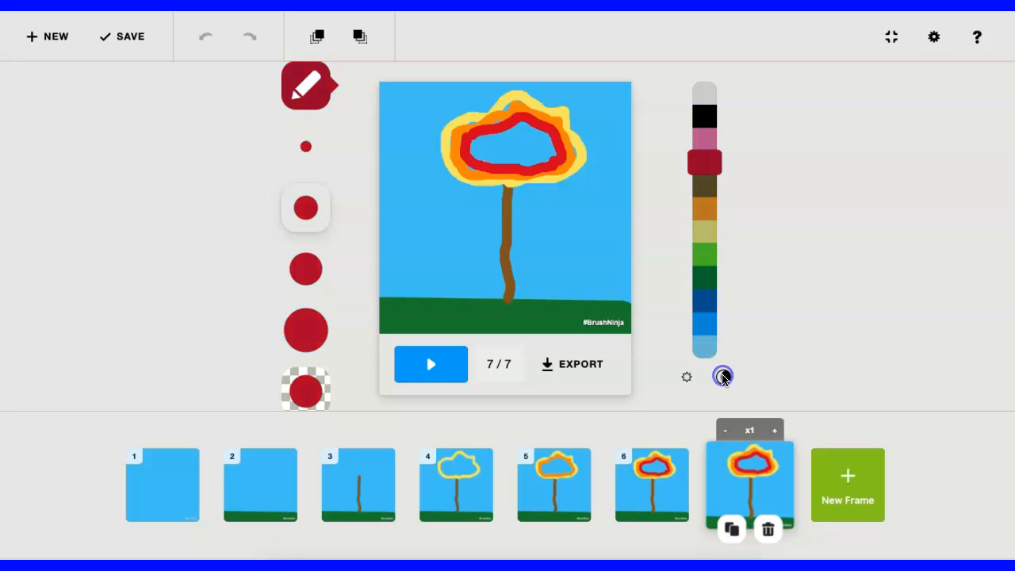
pyautogui.click(708, 324)
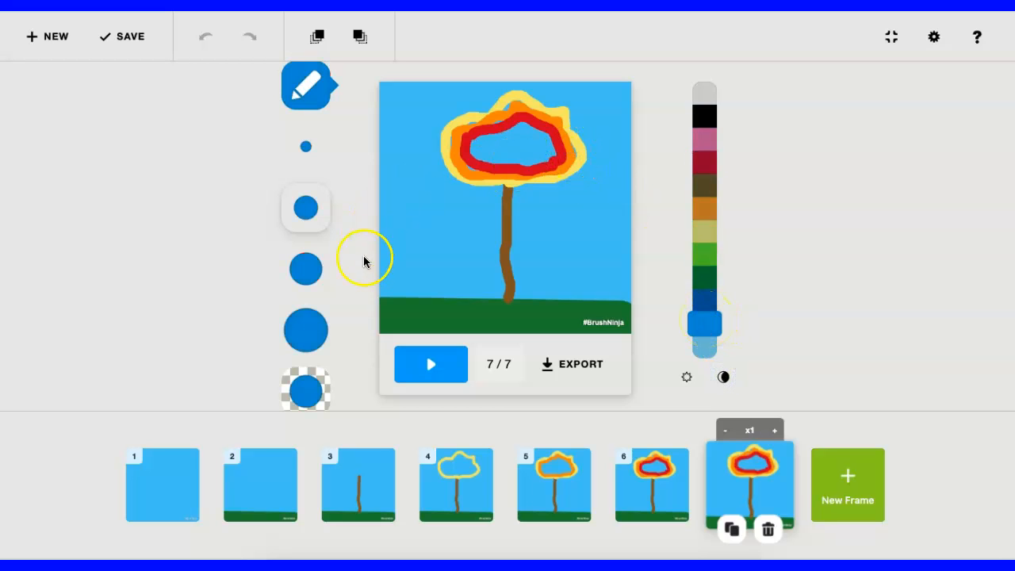
pyautogui.click(306, 268)
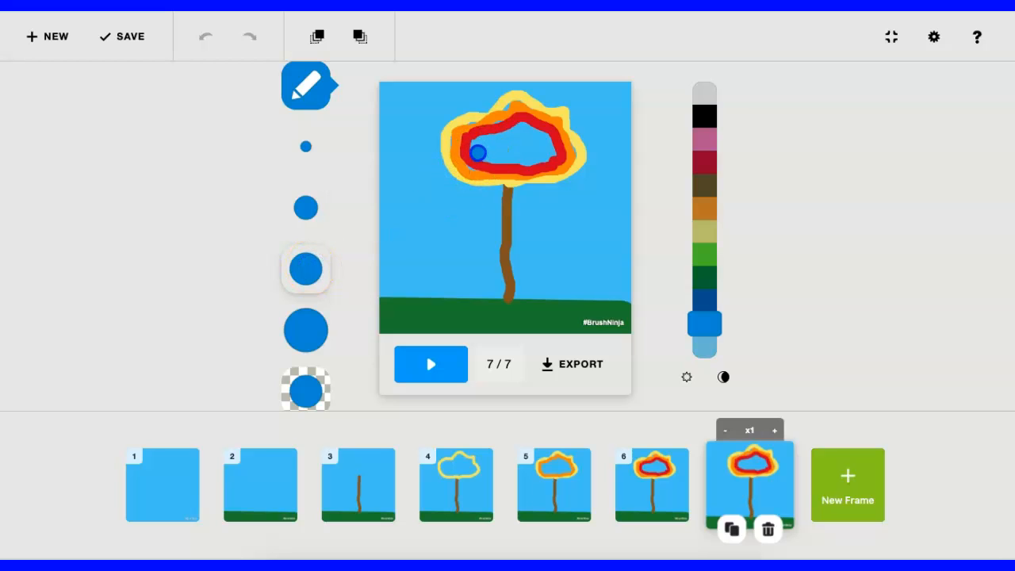
pyautogui.moveTo(478, 140); pyautogui.dragTo(516, 129)
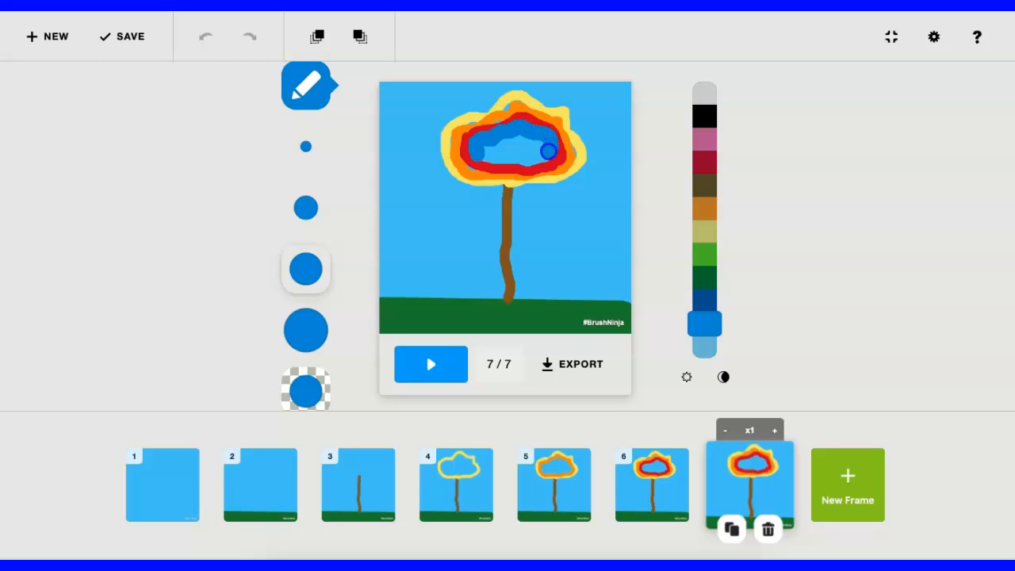
pyautogui.moveTo(486, 156); pyautogui.dragTo(495, 152)
# - Duplicate frame 7 and fill the treetop's centre with yellow on the copy, using the original palette brightness and the largest solid brush
pyautogui.click(731, 530)
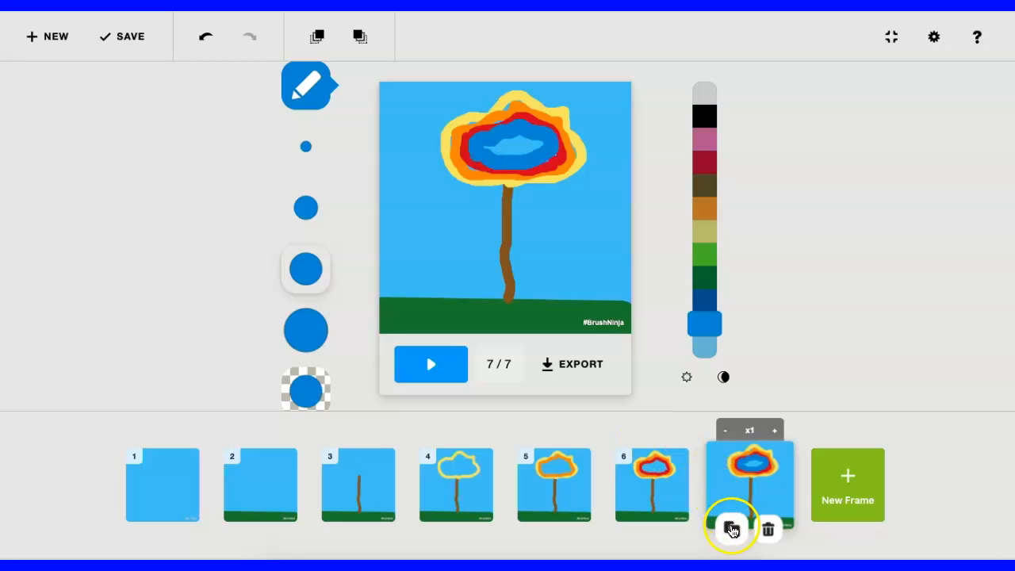
pyautogui.click(732, 529)
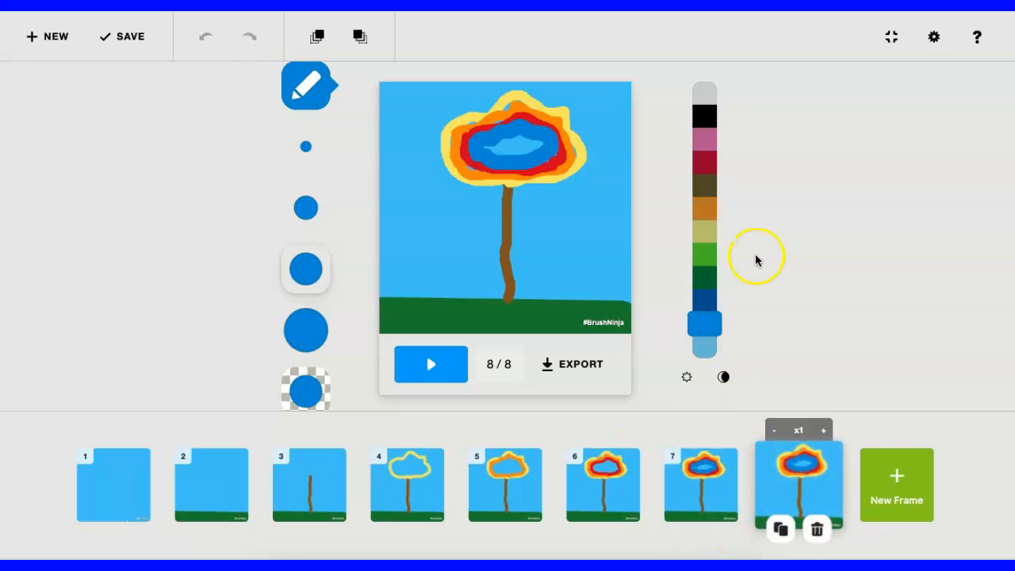
pyautogui.click(723, 377)
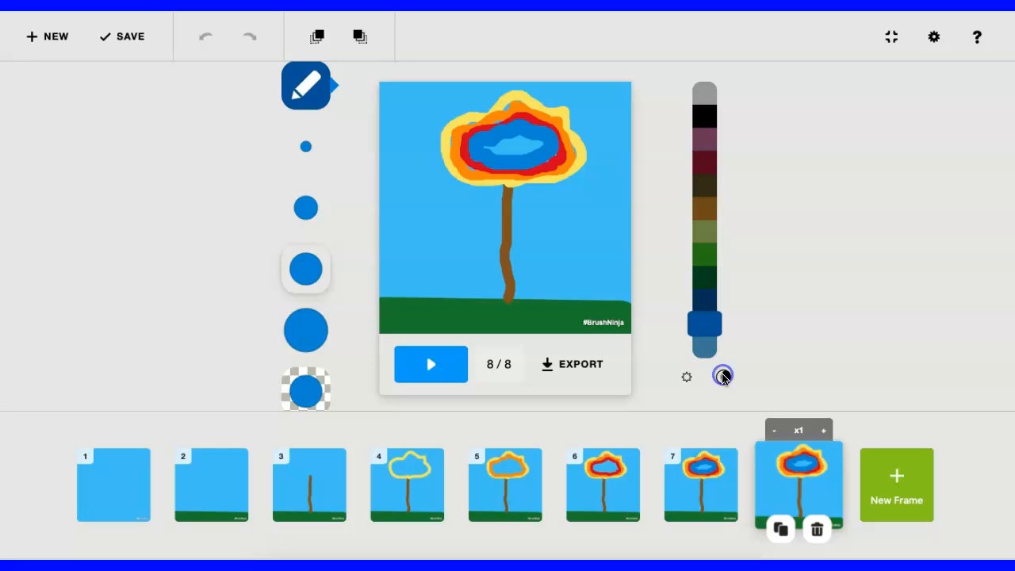
pyautogui.click(686, 378)
pyautogui.click(686, 378)
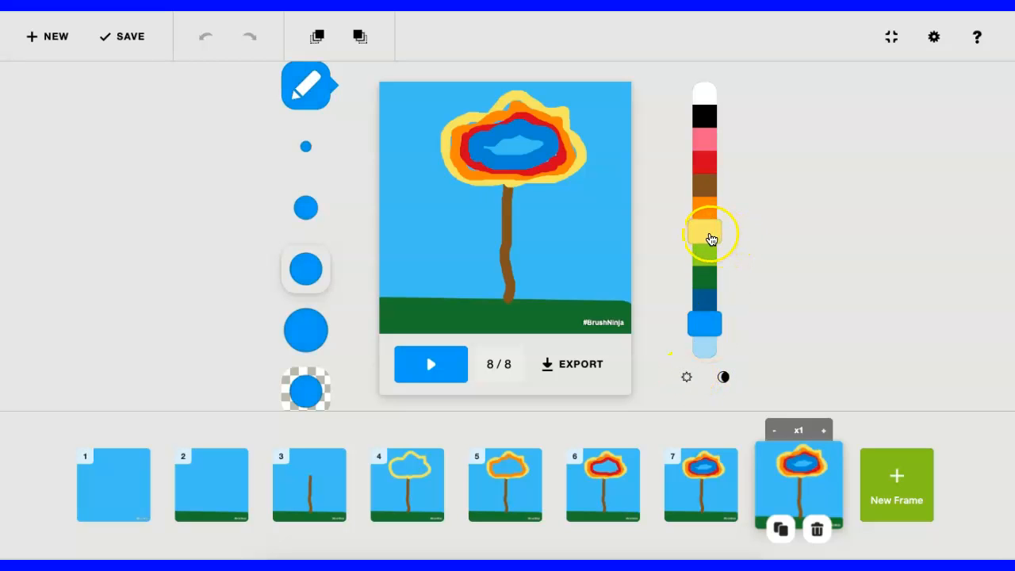
pyautogui.click(709, 236)
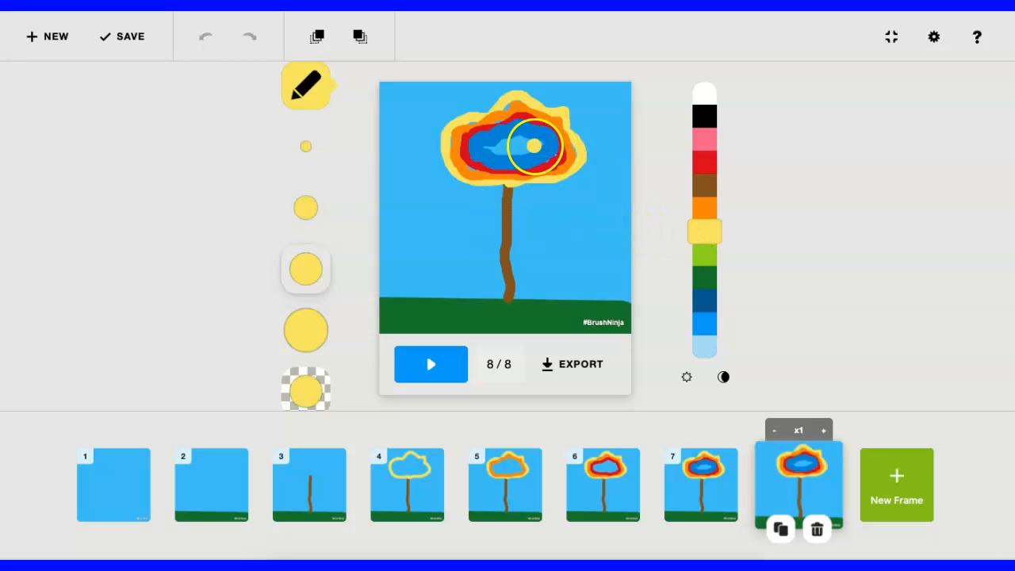
pyautogui.click(303, 328)
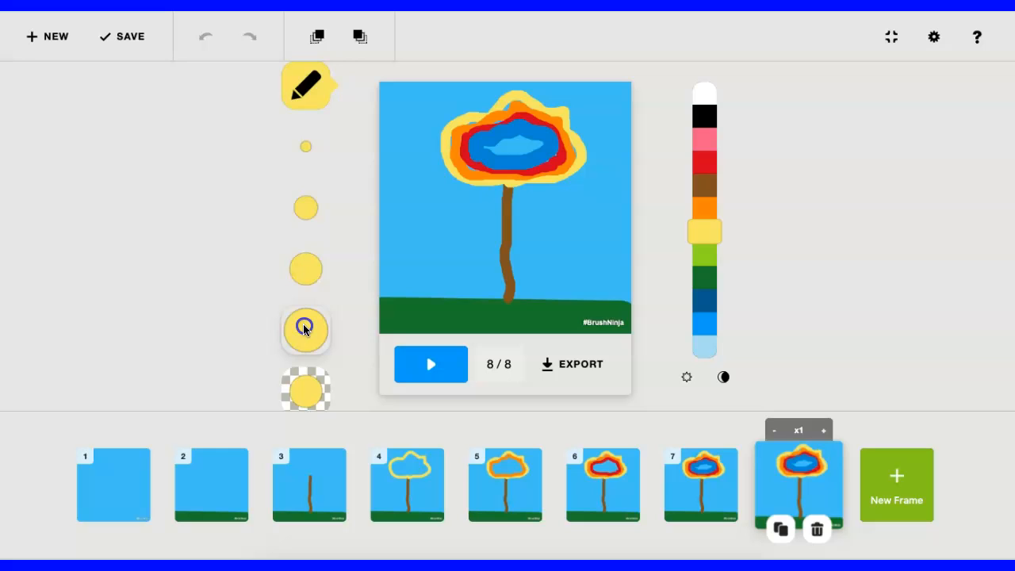
pyautogui.moveTo(489, 147); pyautogui.dragTo(536, 145)
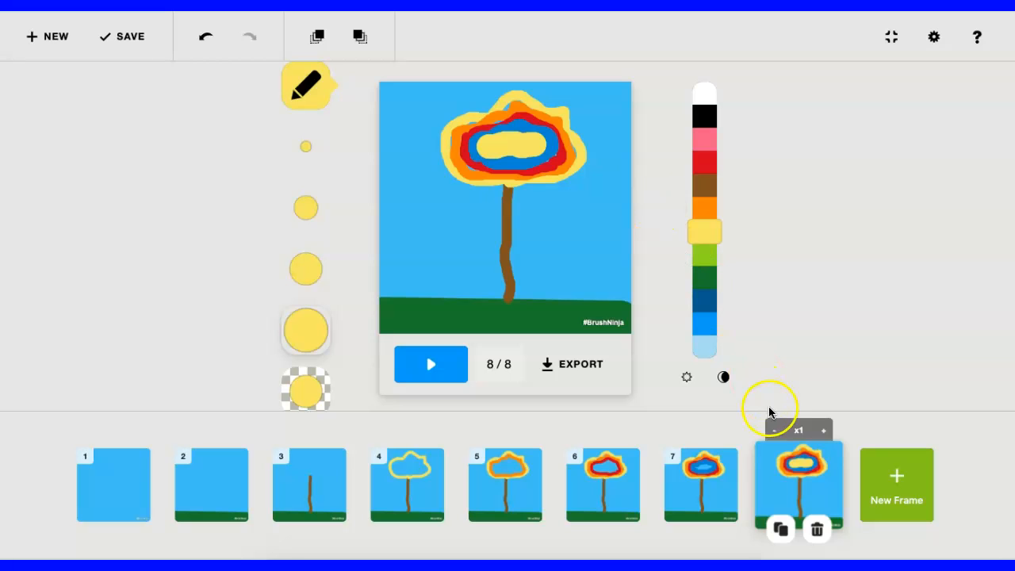
# - Duplicate frame 8 and draw an orange squiggle across the yellow centre on the copy with a smaller brush
pyautogui.click(780, 528)
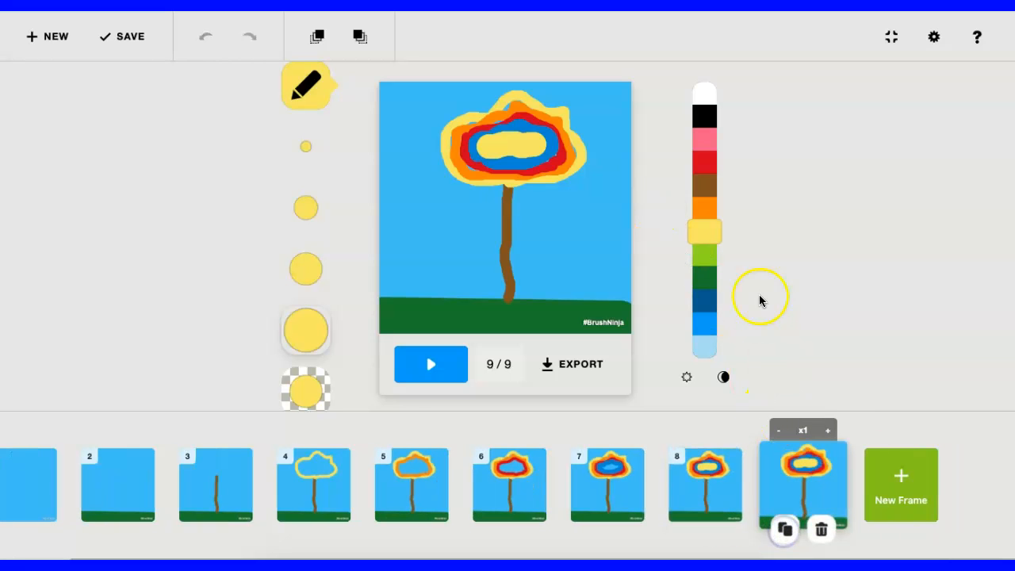
pyautogui.click(710, 209)
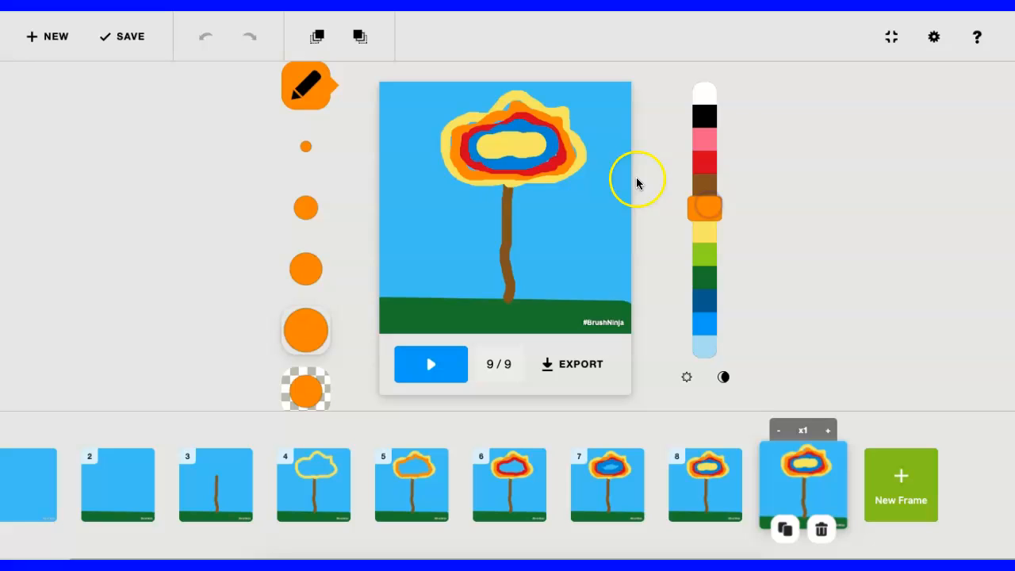
pyautogui.click(306, 208)
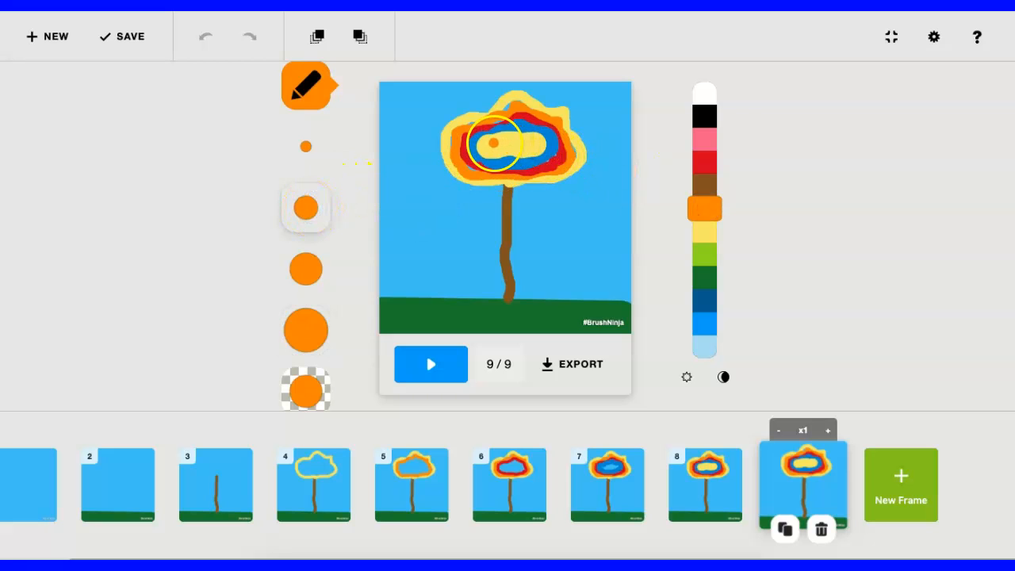
pyautogui.moveTo(521, 146)
pyautogui.mouseDown()
pyautogui.moveTo(535, 141)
pyautogui.moveTo(488, 146)
pyautogui.mouseUp()
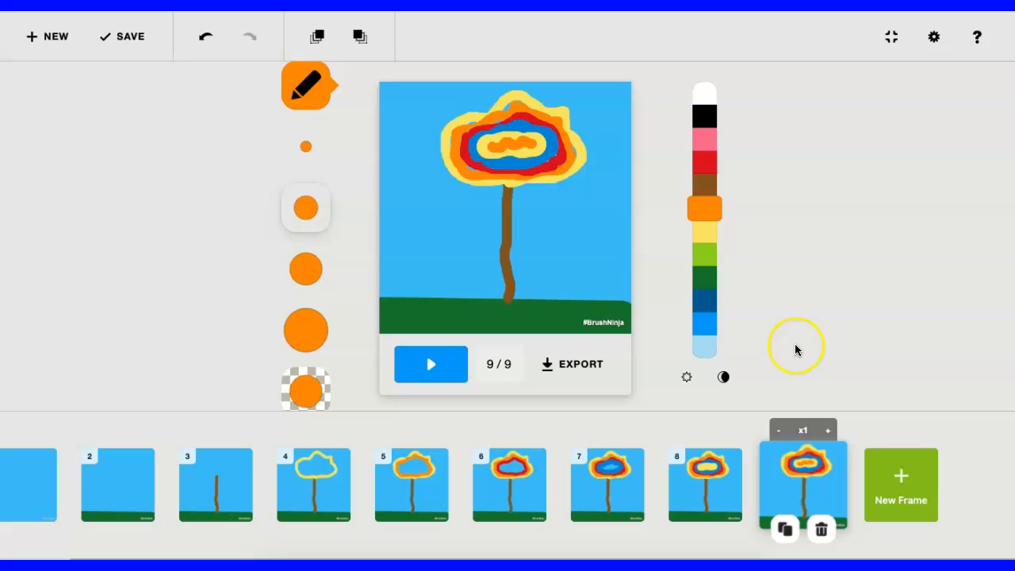
pyautogui.hotkey('ctrl', 'z')
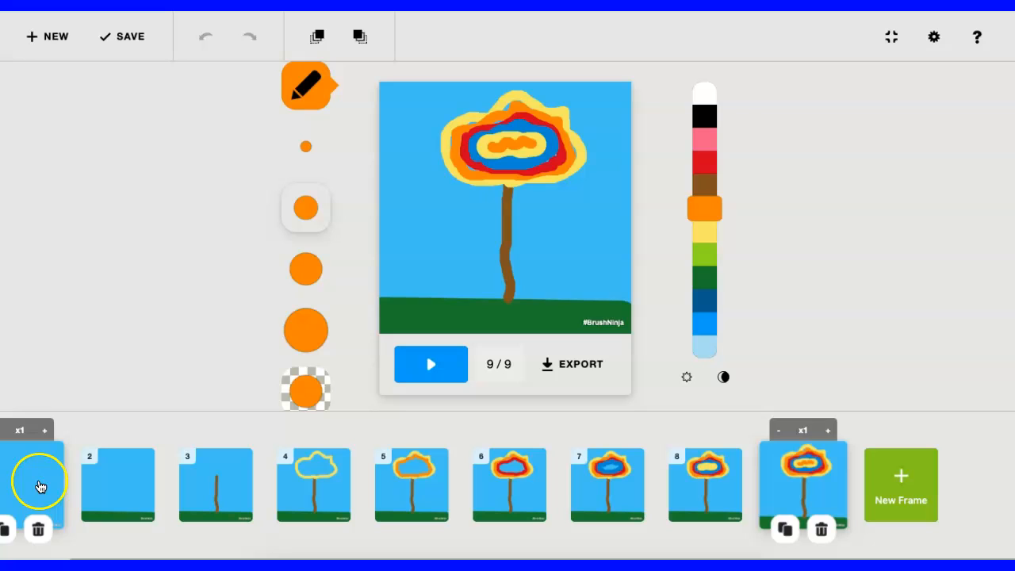
# - Play the nine-frame animation twice to check its speed, stopping the preview each time
pyautogui.moveTo(125, 501)
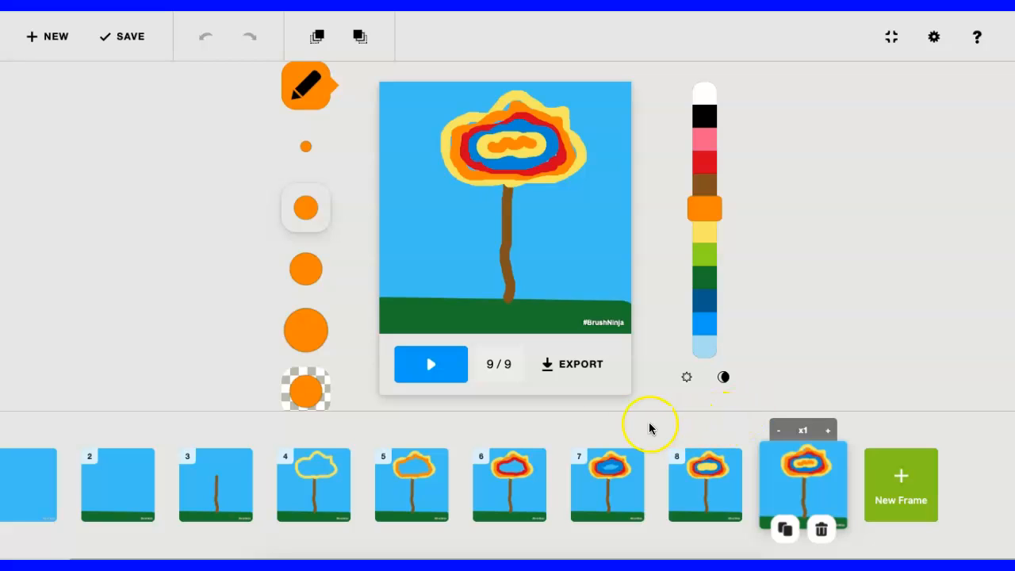
pyautogui.click(431, 365)
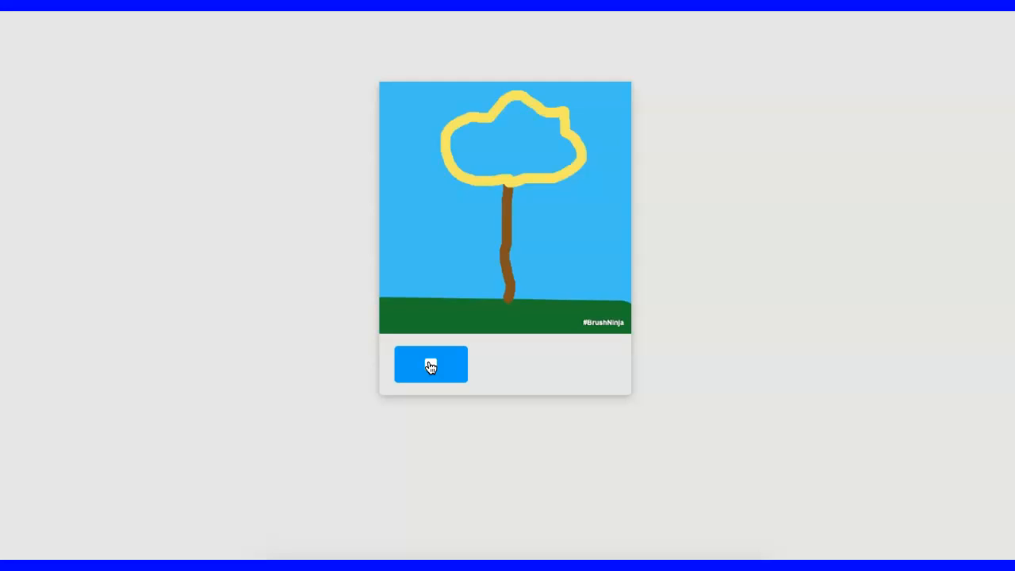
pyautogui.click(431, 367)
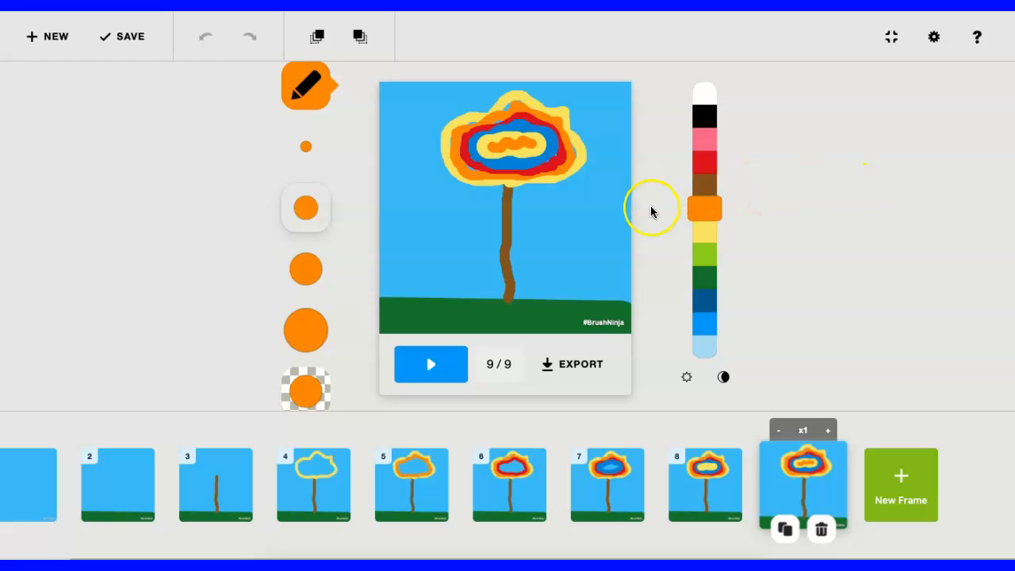
pyautogui.click(431, 364)
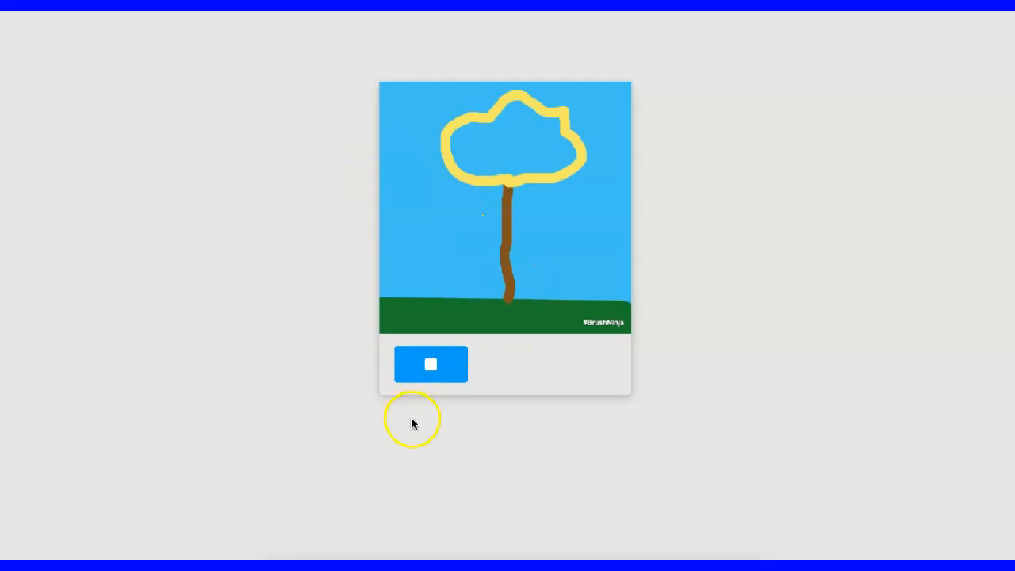
pyautogui.click(431, 364)
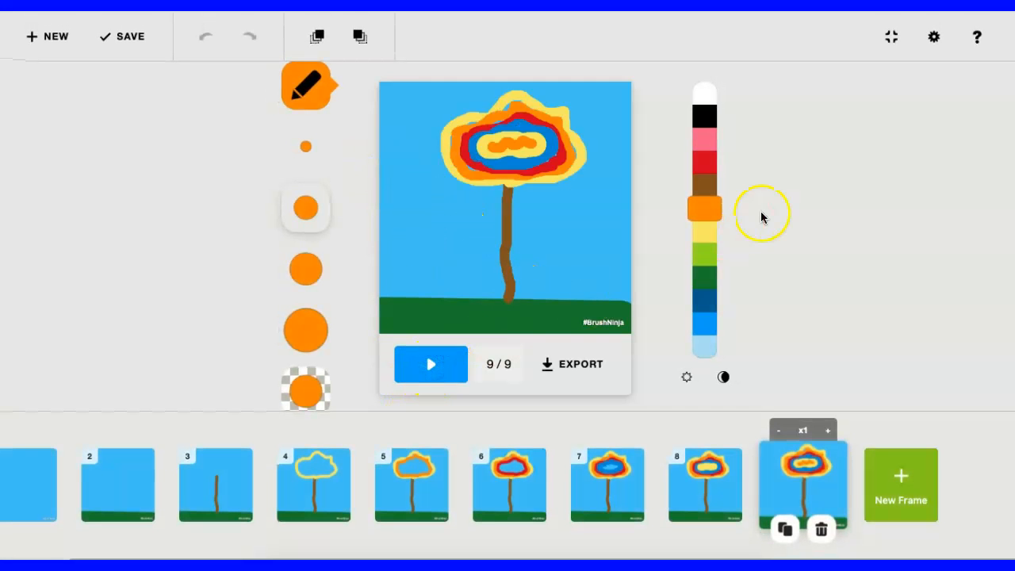
# - Set the animation speed to 24 frames per second and preview the playback
pyautogui.click(938, 38)
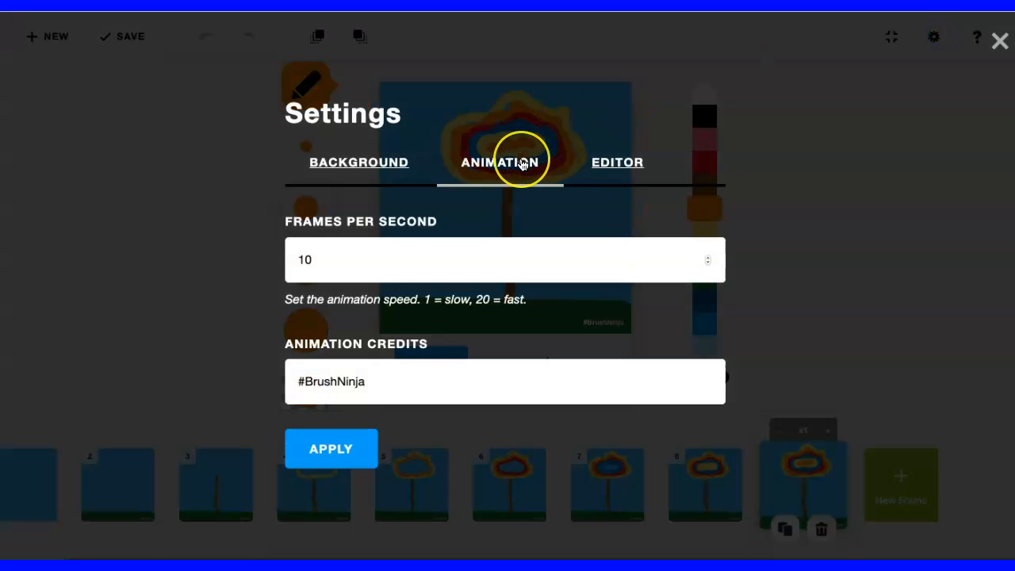
pyautogui.click(324, 256)
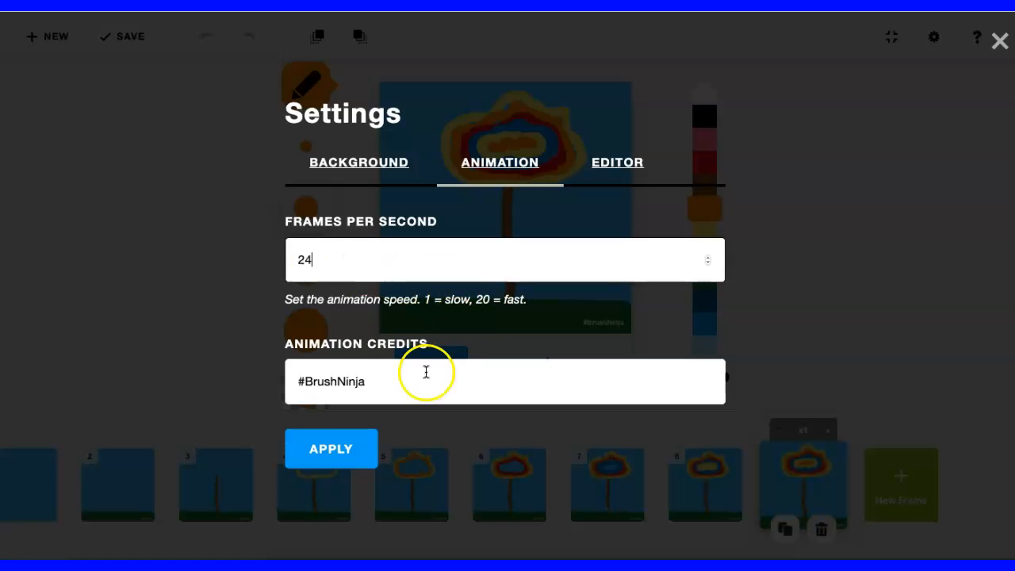
pyautogui.click(324, 447)
pyautogui.click(431, 363)
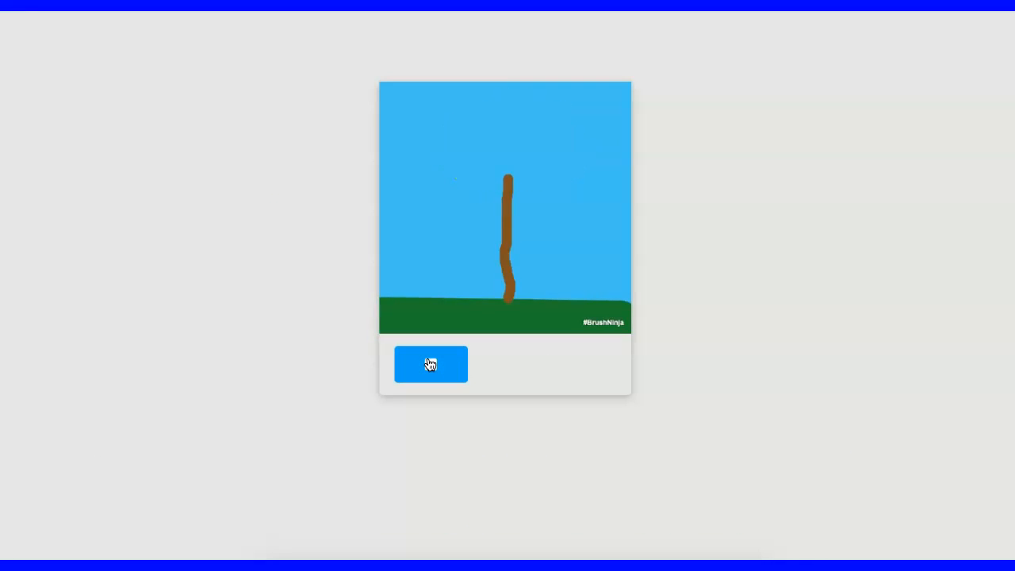
pyautogui.click(430, 364)
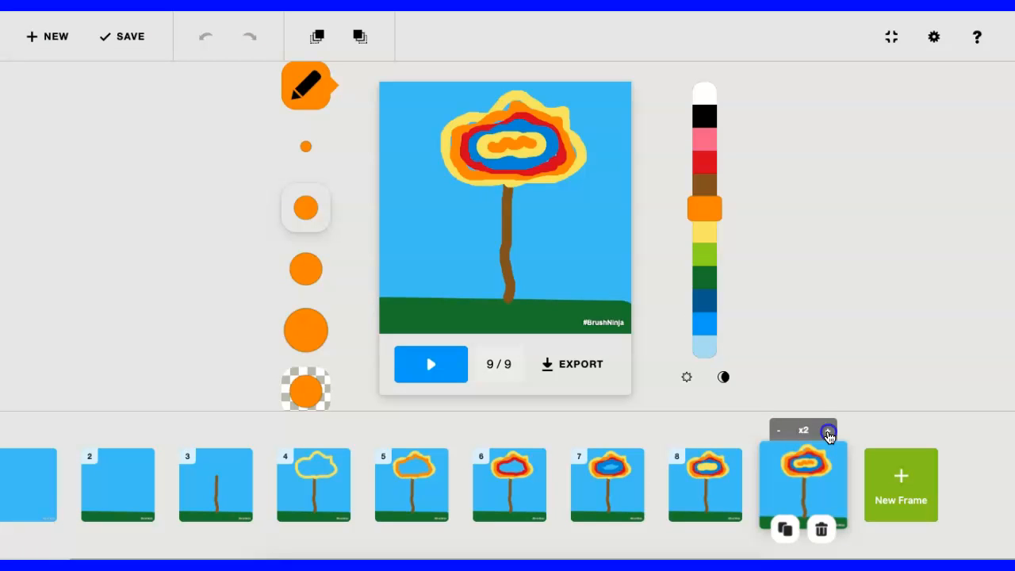
# - Set the duration of frames 1 through 8 to x2 each
pyautogui.moveTo(713, 459)
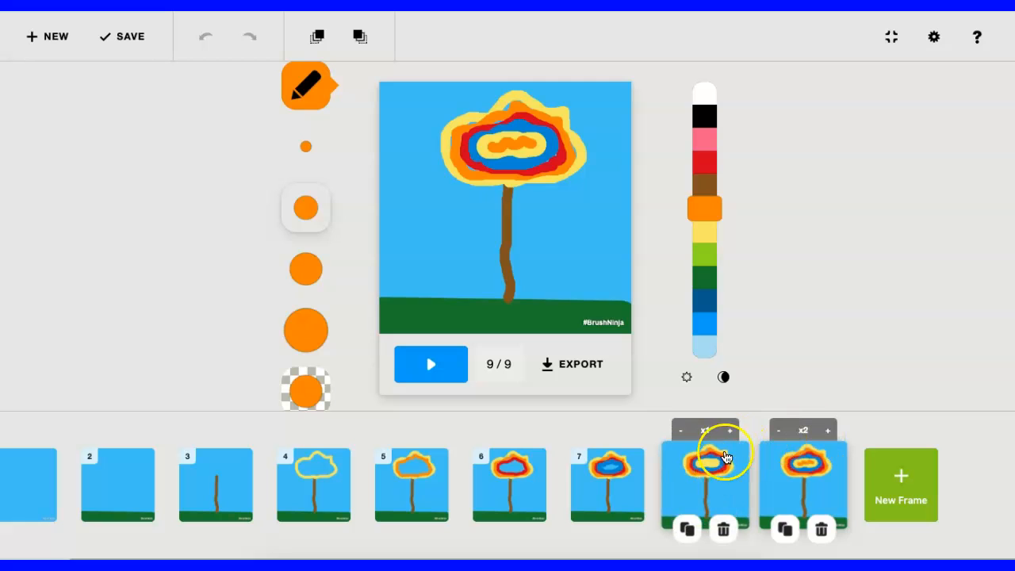
pyautogui.click(611, 460)
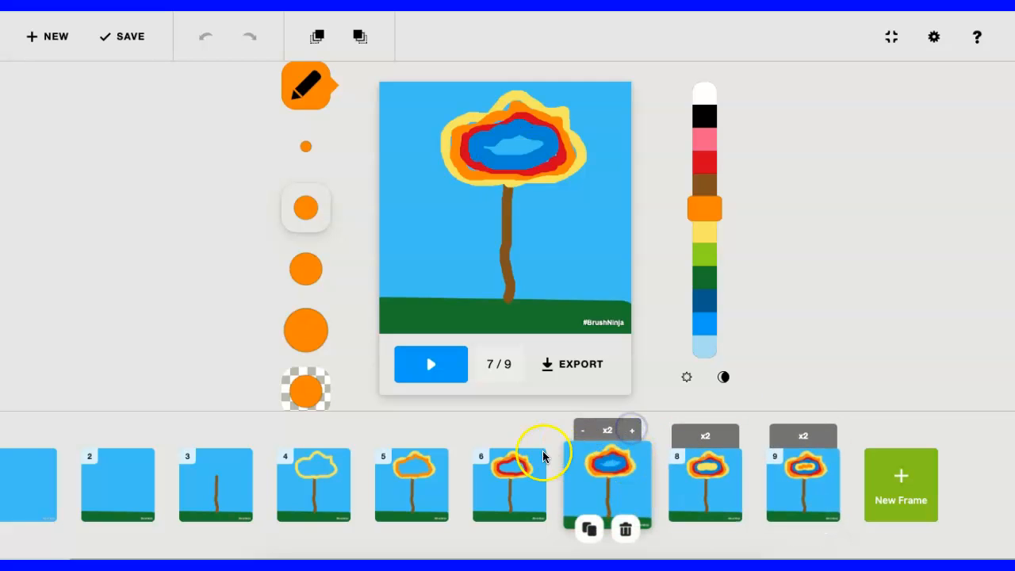
pyautogui.moveTo(526, 442)
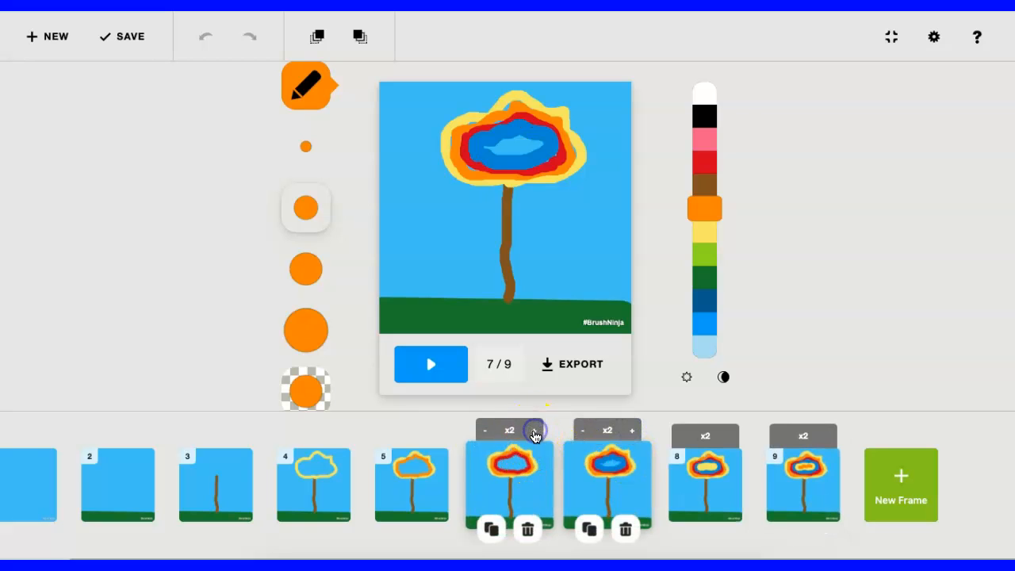
pyautogui.moveTo(419, 452)
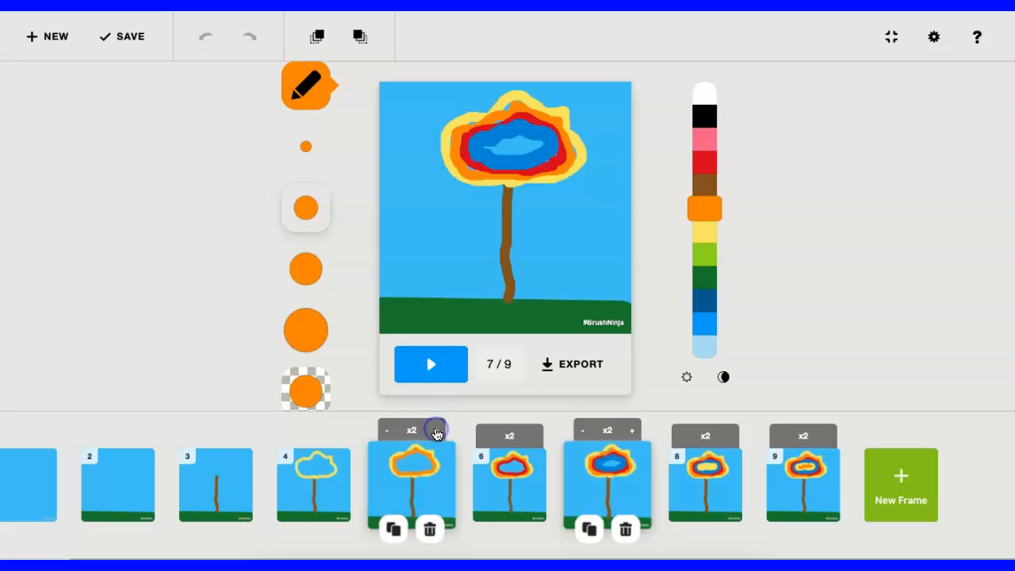
pyautogui.moveTo(335, 453)
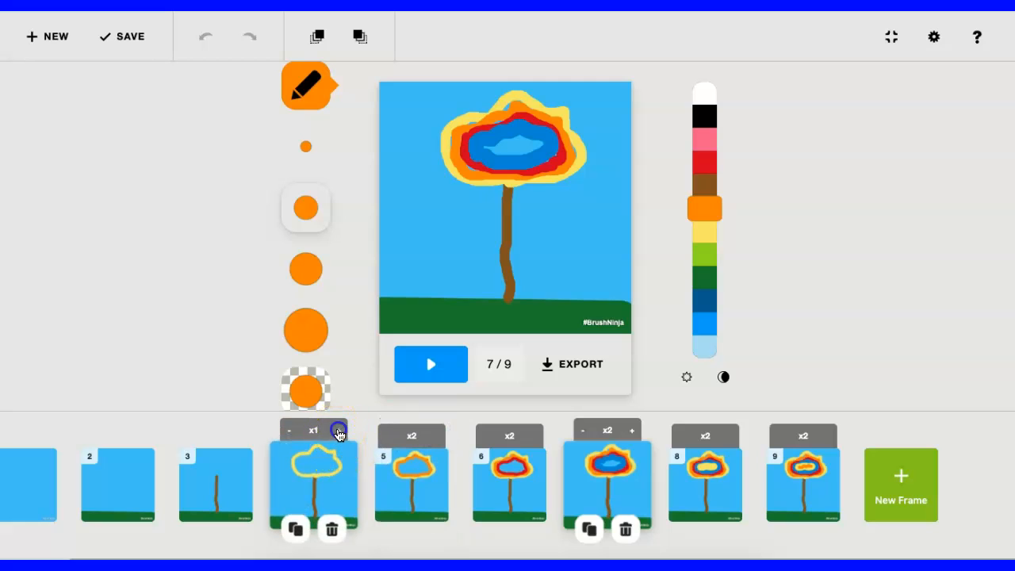
pyautogui.moveTo(242, 460)
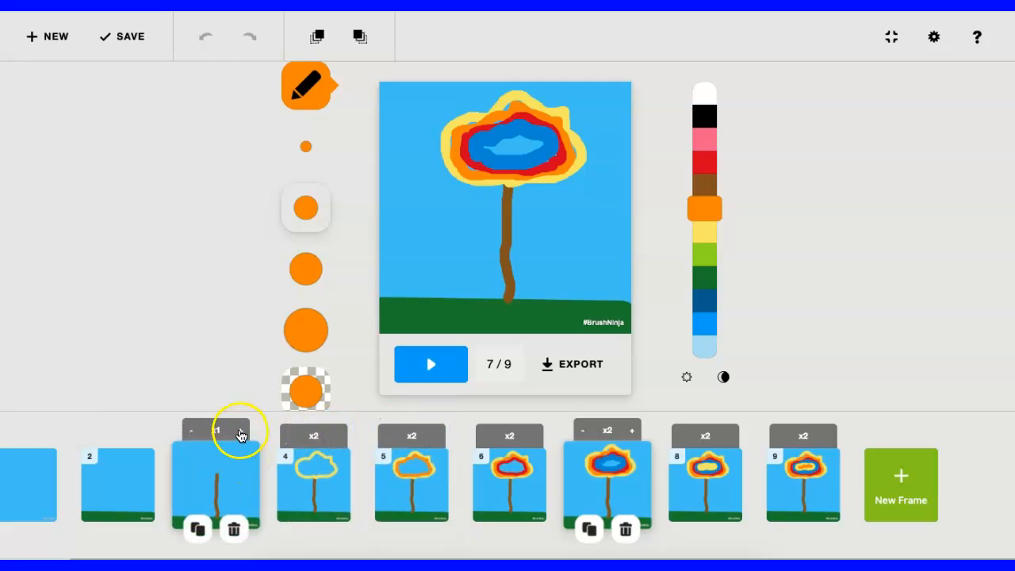
pyautogui.moveTo(132, 471)
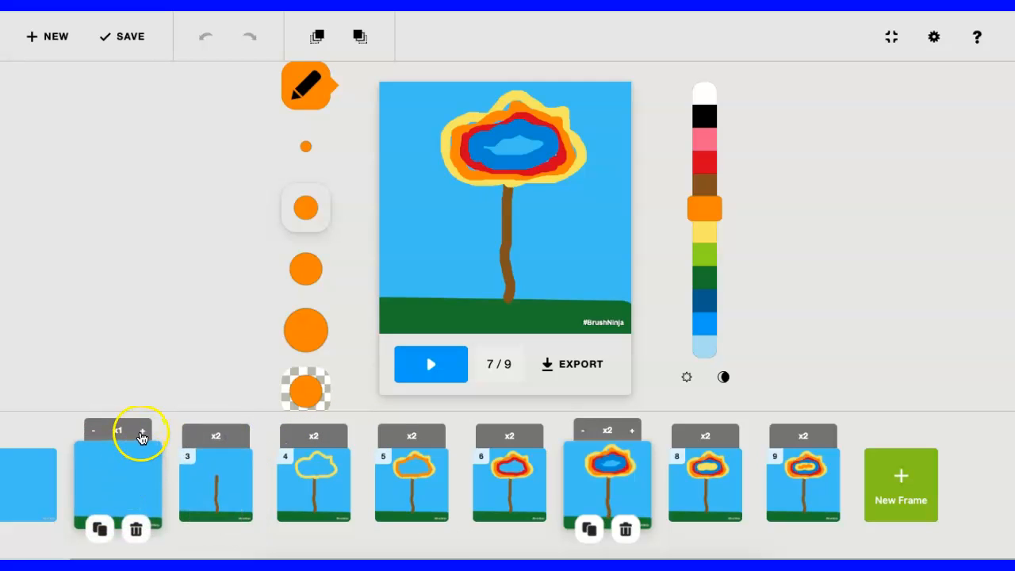
pyautogui.click(143, 432)
pyautogui.moveTo(46, 465)
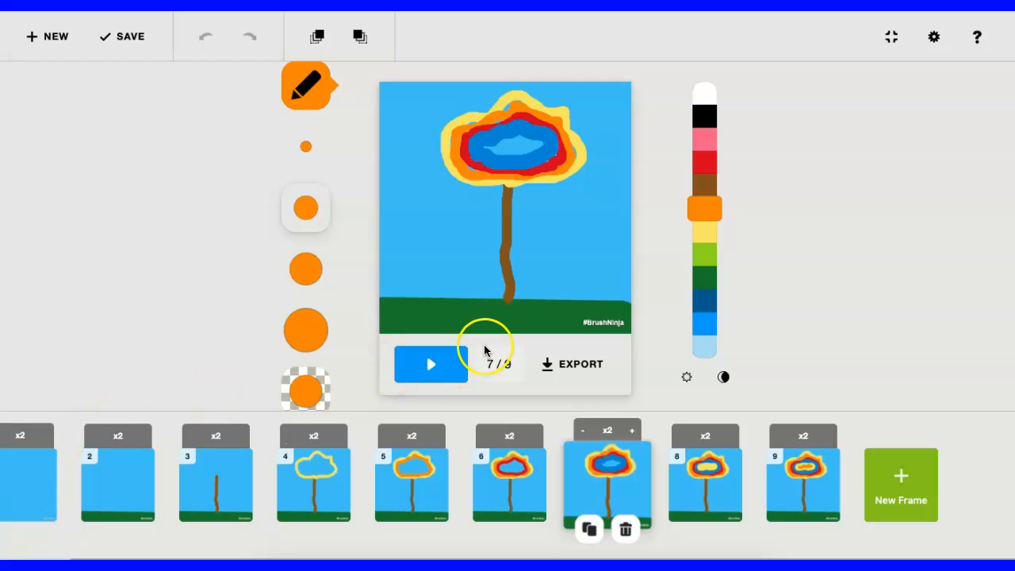
# - Set the animation speed to 10 frames per second and apply the setting
pyautogui.click(935, 40)
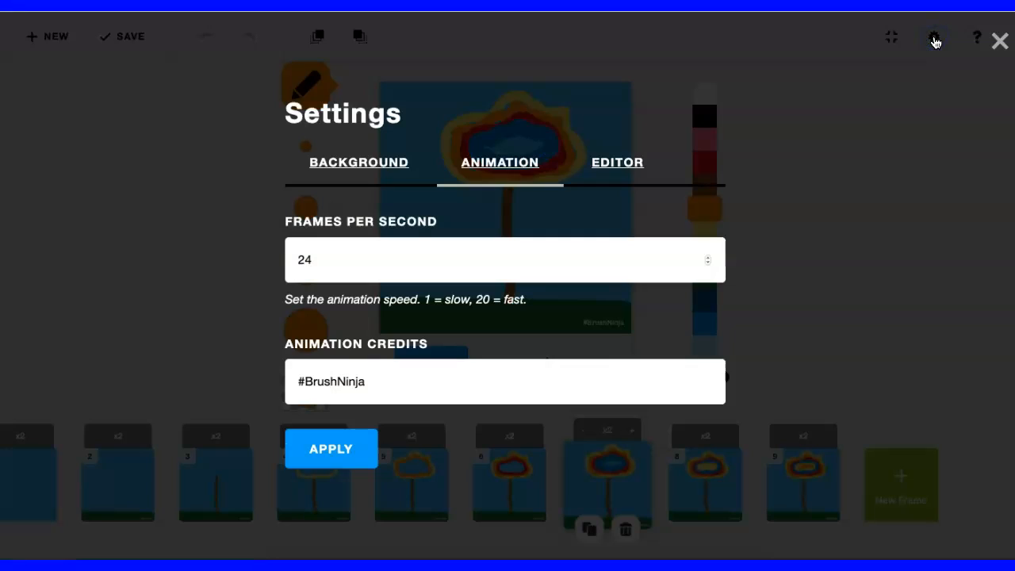
pyautogui.click(322, 258)
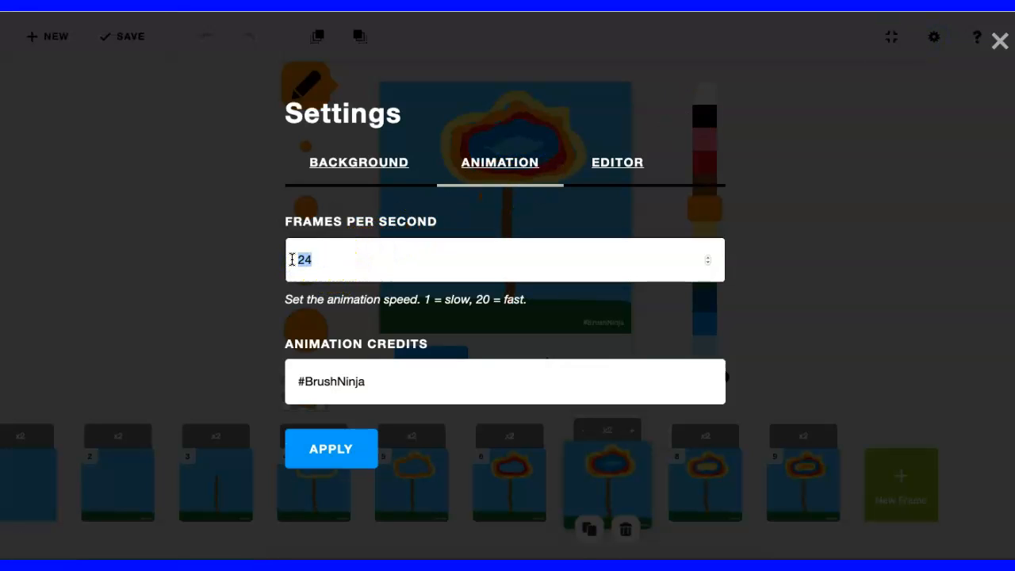
pyautogui.write('10')
pyautogui.click(329, 449)
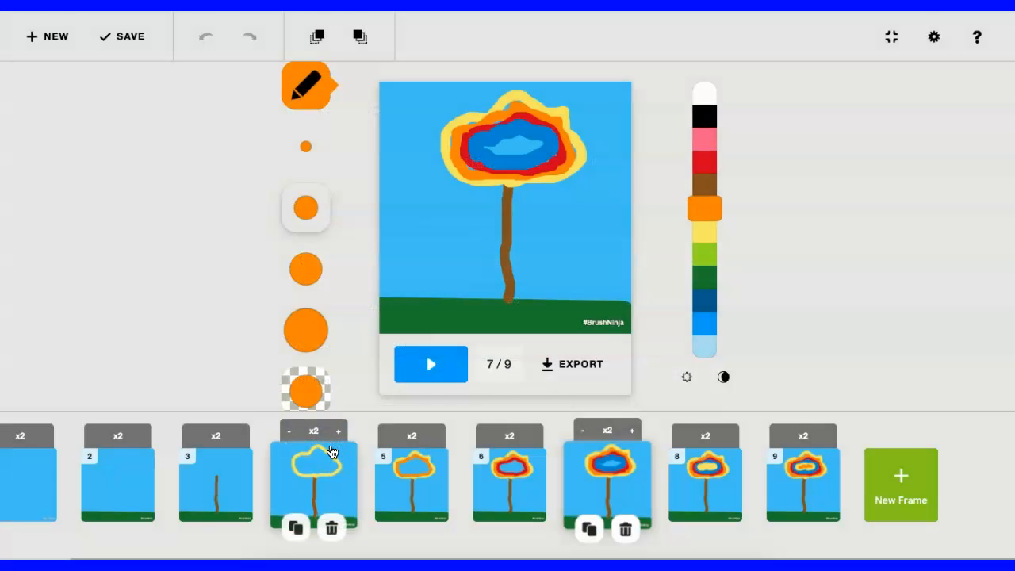
# - Select the first frame and play the animation twice to check its timing, stopping the preview each time
pyautogui.click(460, 364)
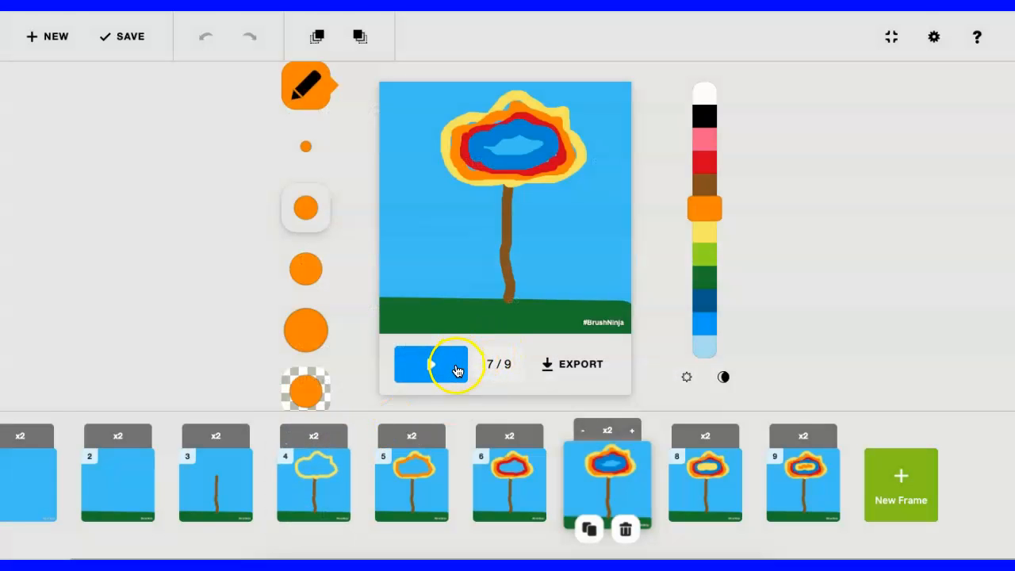
pyautogui.click(44, 472)
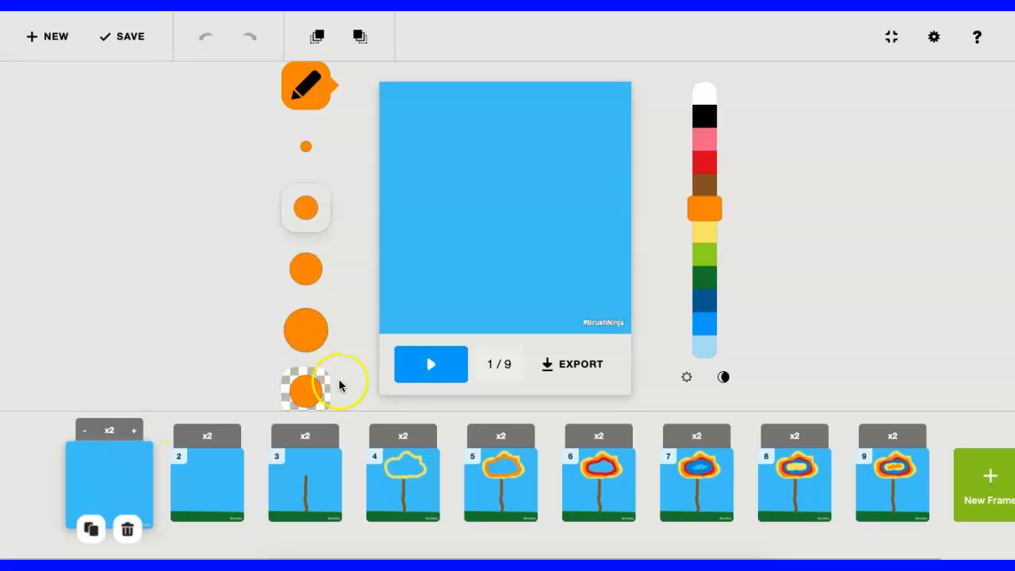
pyautogui.click(426, 362)
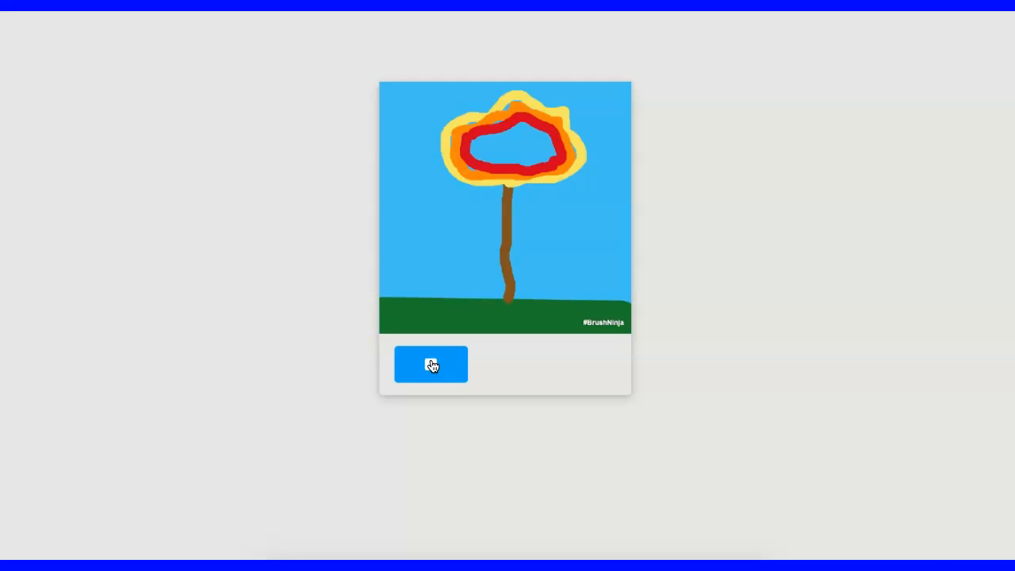
pyautogui.click(432, 365)
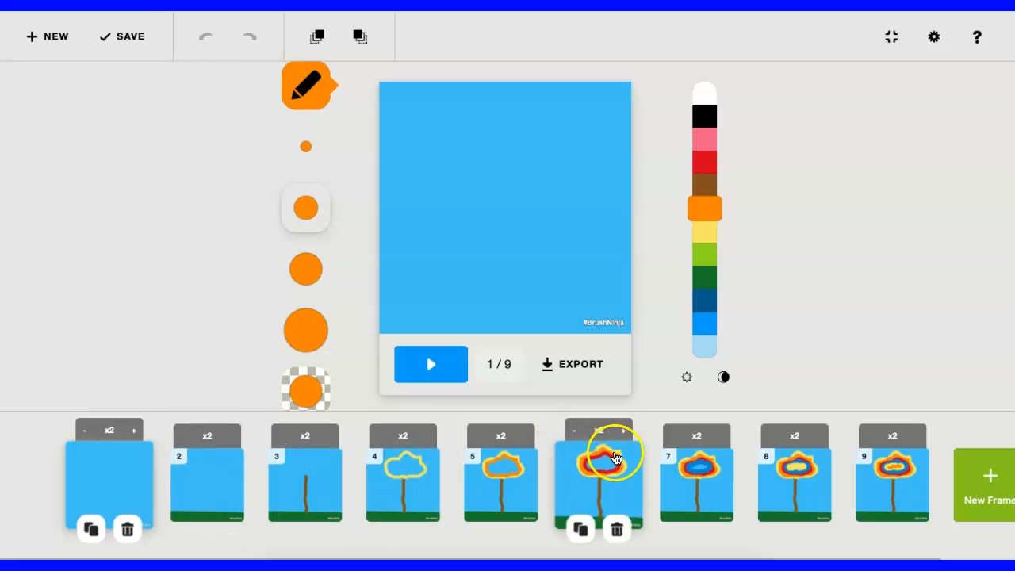
pyautogui.click(434, 363)
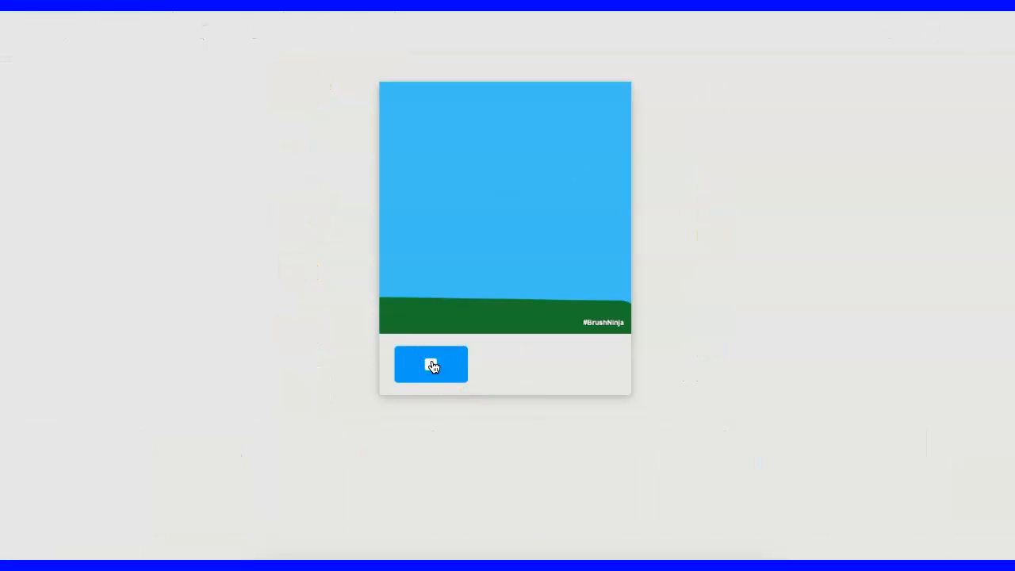
pyautogui.click(433, 365)
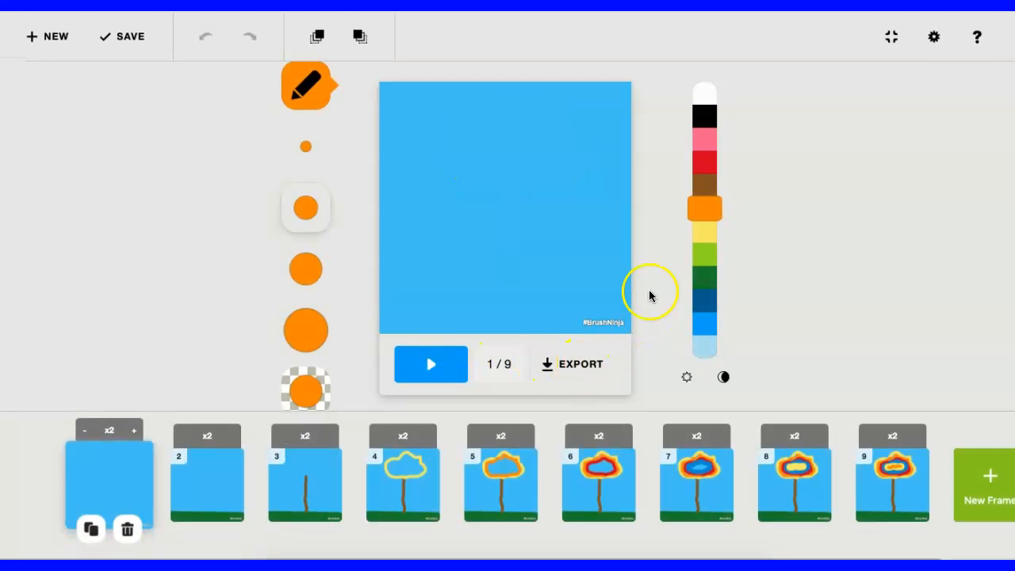
# - Export the animation as an animated GIF and save the generated file
pyautogui.click(583, 364)
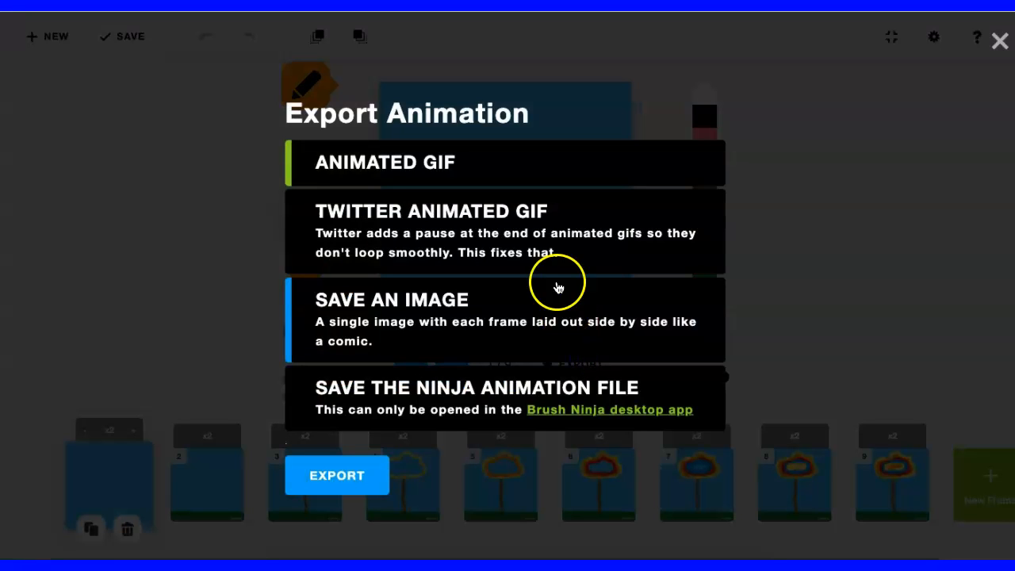
pyautogui.click(403, 162)
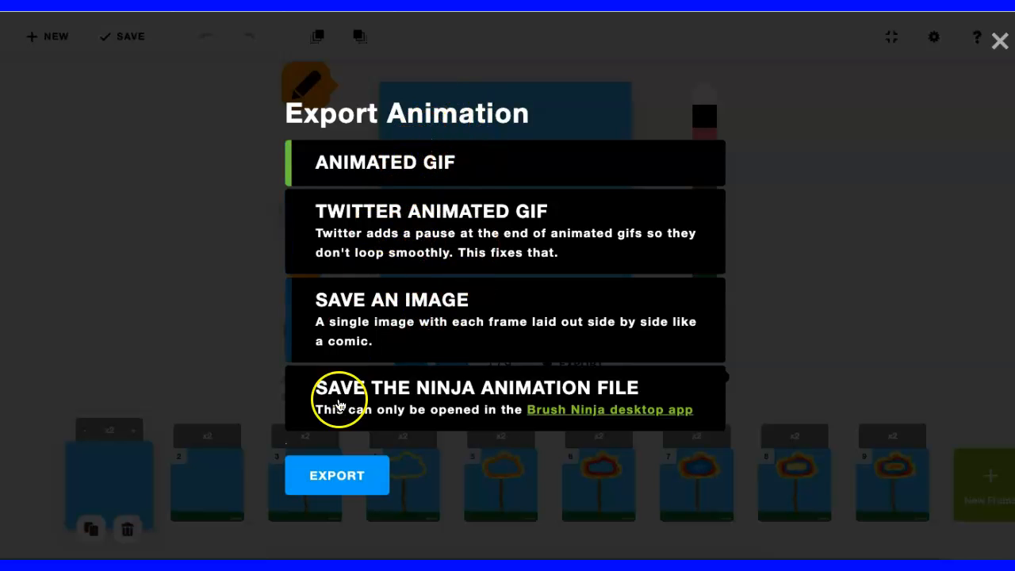
pyautogui.click(334, 473)
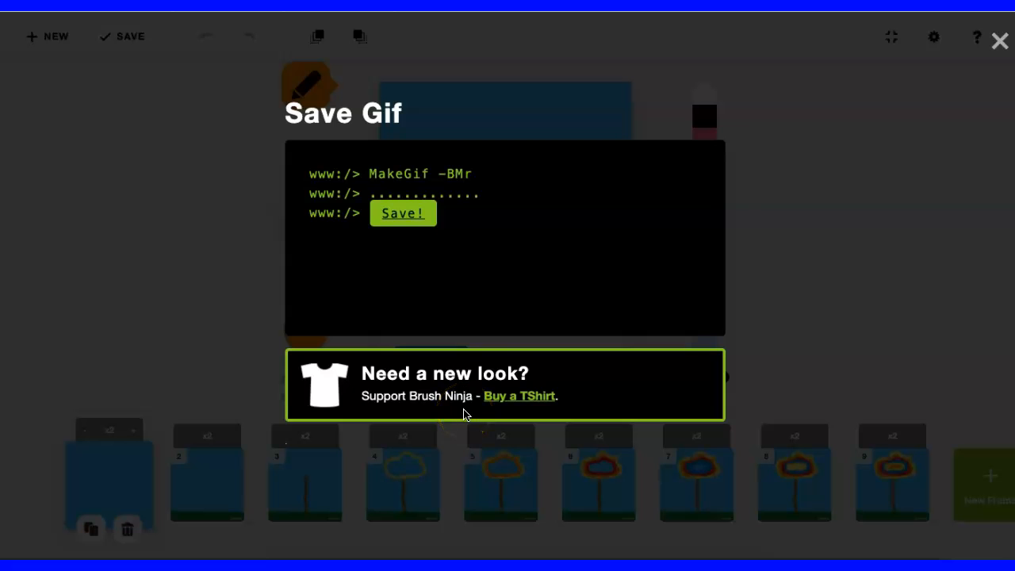
pyautogui.click(408, 215)
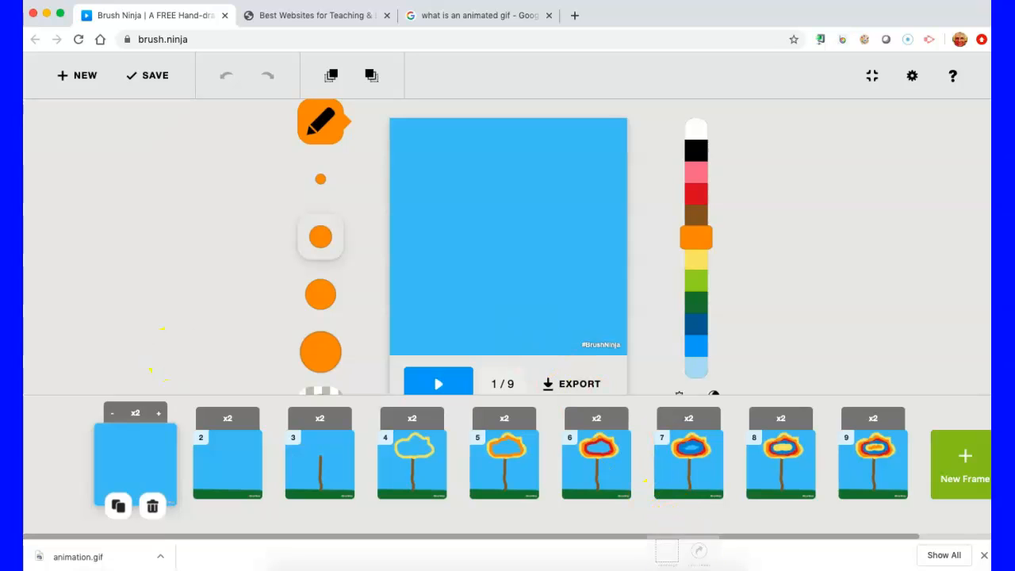
# - Preview the downloaded animation.gif from the Downloads stack and close the preview
pyautogui.click(682, 564)
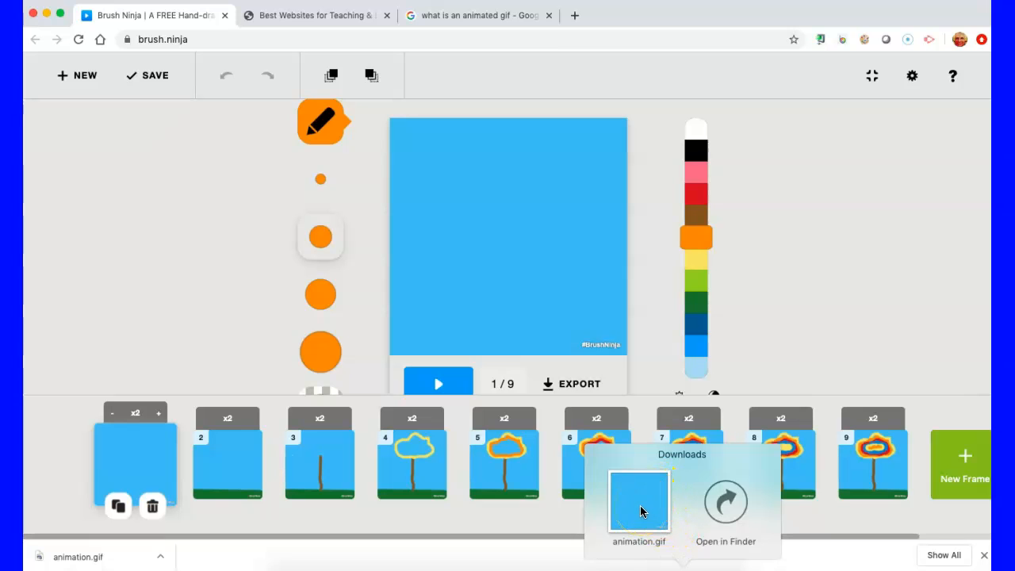
pyautogui.press('space')
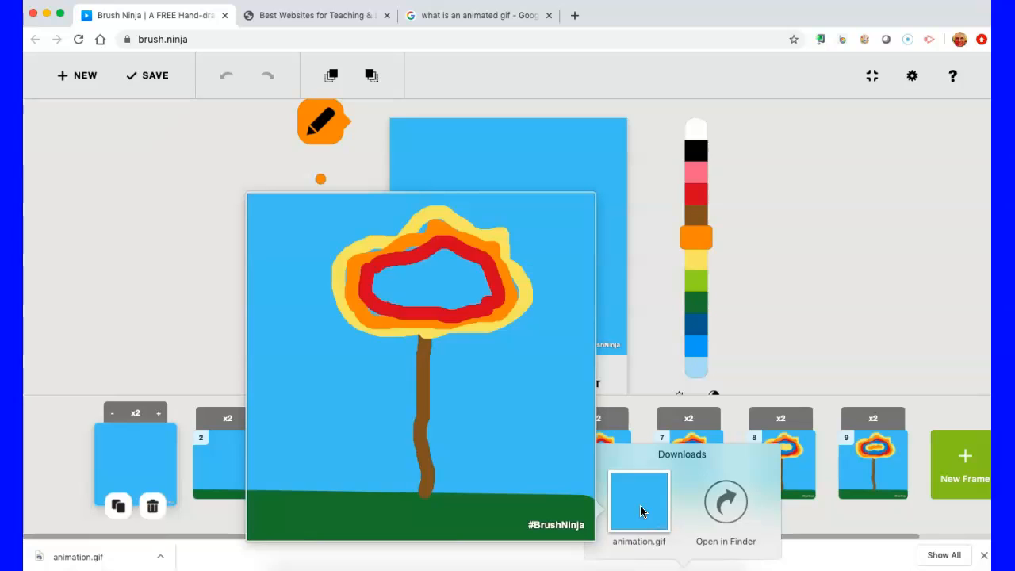
pyautogui.press('space')
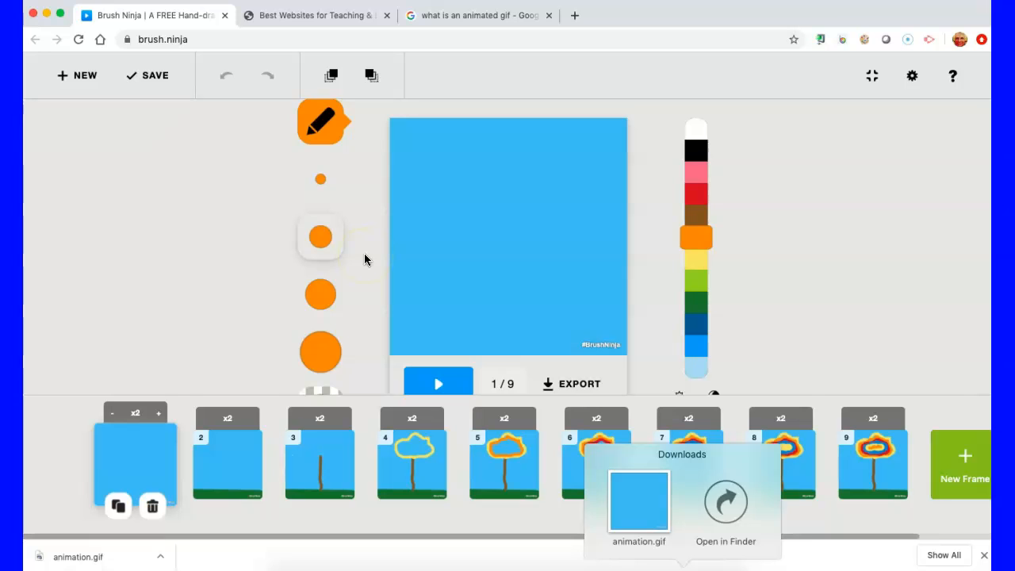
# - Draw a rough orange loop on frame 1 with the pencil
pyautogui.click(320, 127)
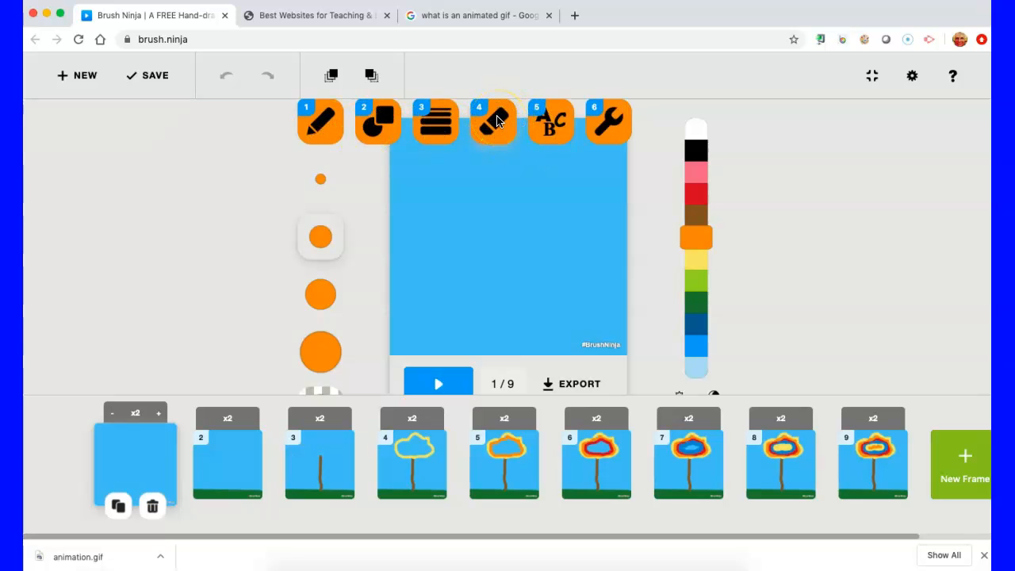
pyautogui.click(319, 246)
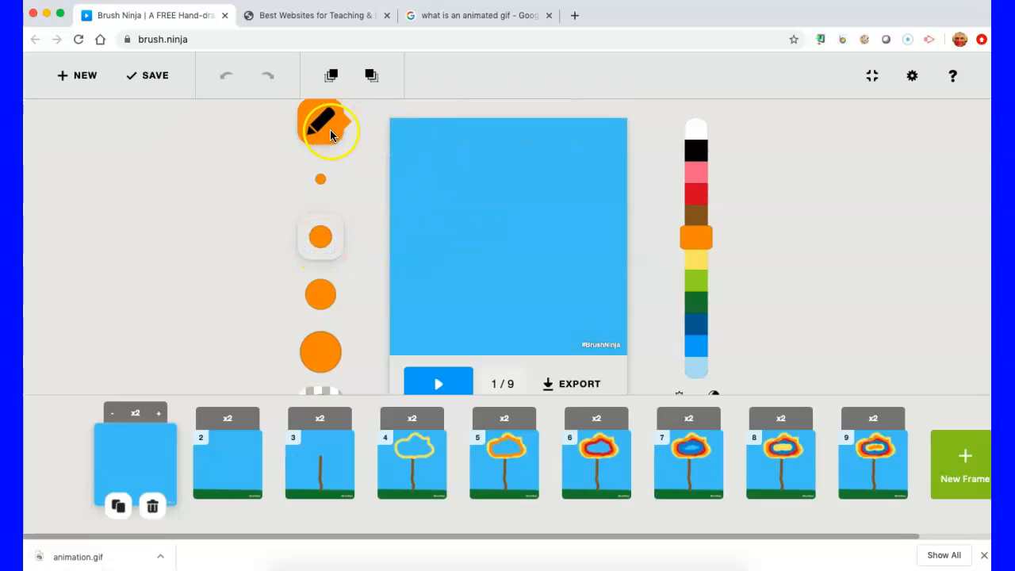
pyautogui.moveTo(519, 220)
pyautogui.mouseDown()
pyautogui.moveTo(494, 254)
pyautogui.moveTo(537, 302)
pyautogui.moveTo(576, 256)
pyautogui.mouseUp()
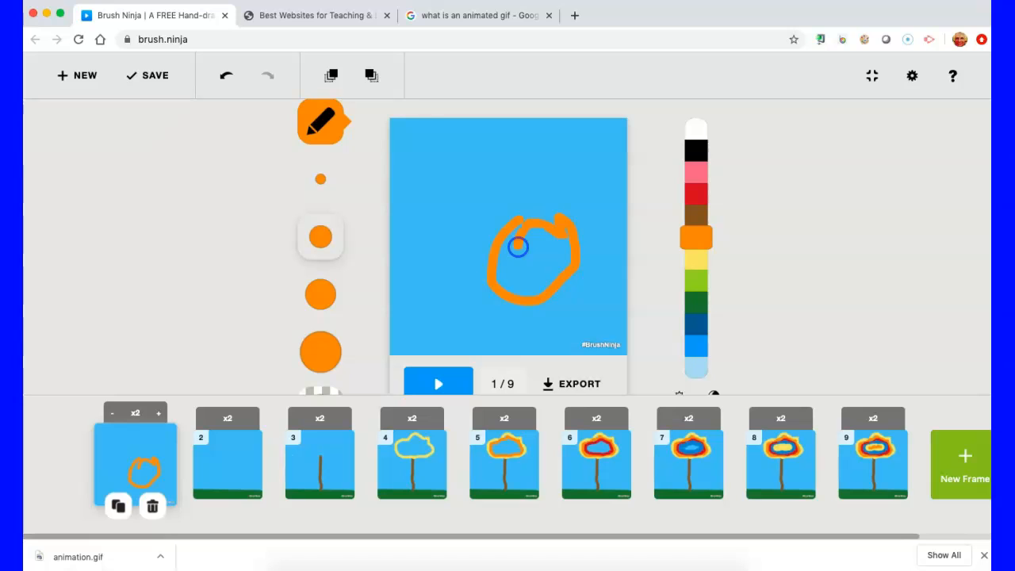
# - Erase the orange loop from frame 1 with the eraser, switching to a larger eraser size partway through
pyautogui.click(322, 116)
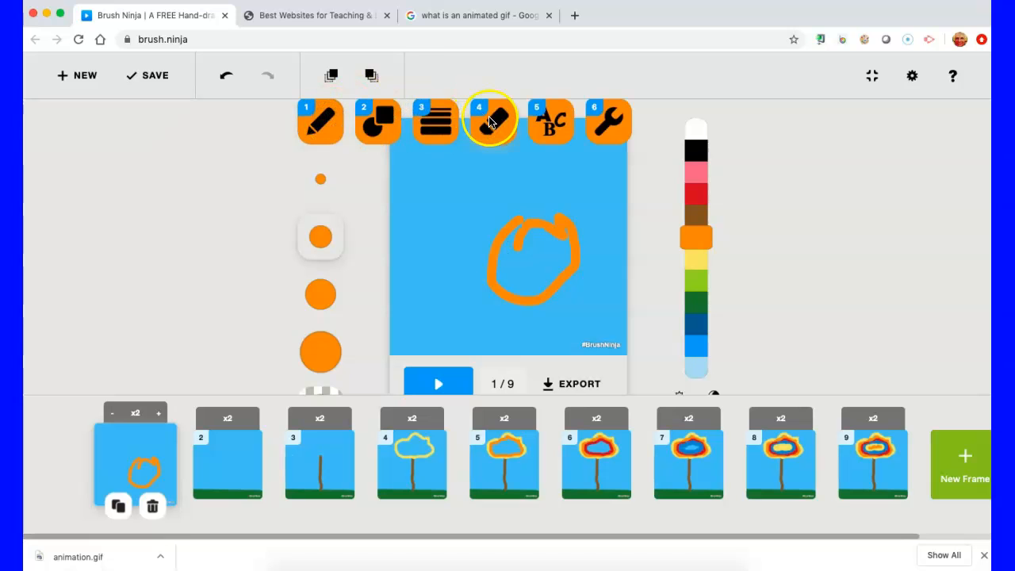
pyautogui.click(490, 120)
pyautogui.moveTo(514, 230)
pyautogui.mouseDown()
pyautogui.moveTo(495, 268)
pyautogui.moveTo(513, 220)
pyautogui.mouseUp()
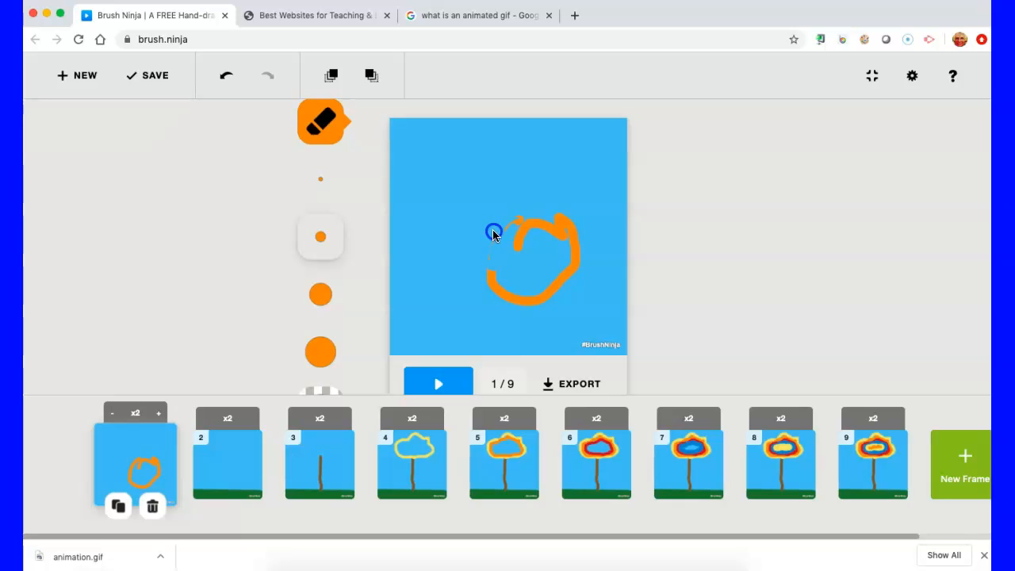
pyautogui.click(319, 351)
pyautogui.moveTo(533, 223)
pyautogui.mouseDown()
pyautogui.moveTo(492, 280)
pyautogui.moveTo(508, 296)
pyautogui.moveTo(584, 252)
pyautogui.moveTo(571, 222)
pyautogui.moveTo(555, 248)
pyautogui.moveTo(555, 226)
pyautogui.moveTo(512, 247)
pyautogui.moveTo(548, 233)
pyautogui.moveTo(568, 262)
pyautogui.moveTo(555, 300)
pyautogui.moveTo(551, 235)
pyautogui.mouseUp()
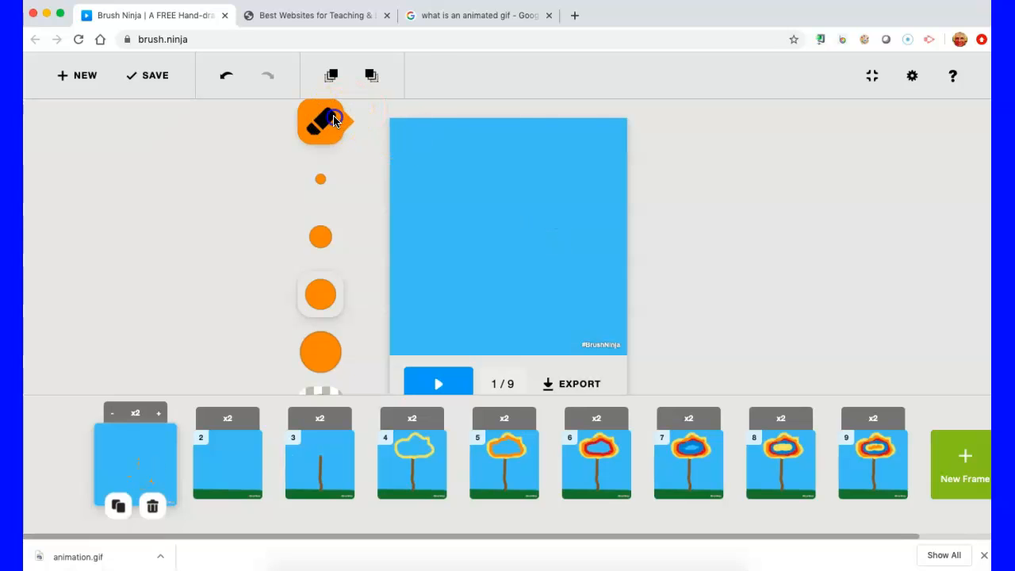
# - Add the text "Flower" in orange Comic Sans MS to the upper part of frame 1 using the medium text size
pyautogui.click(331, 119)
pyautogui.click(558, 124)
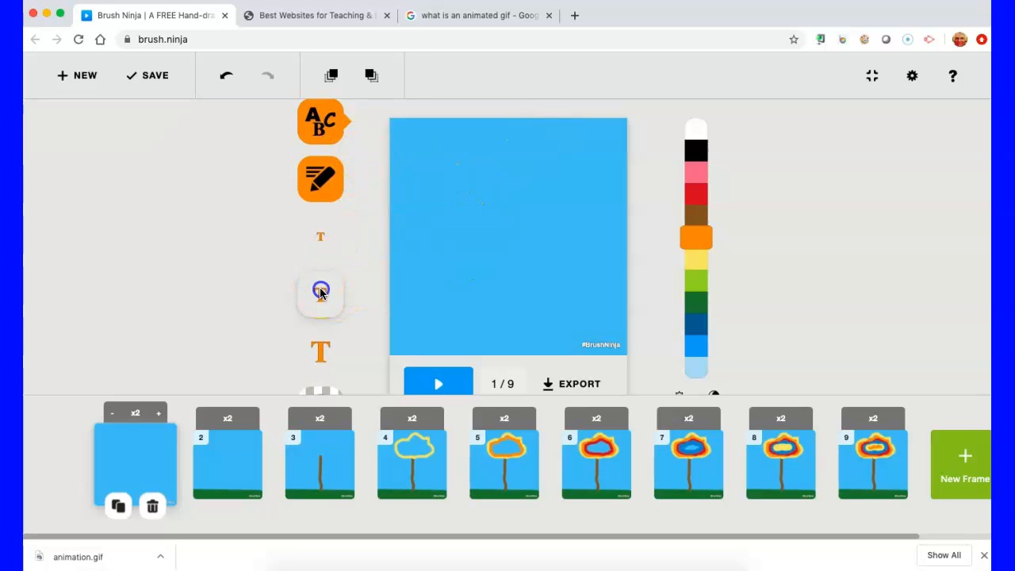
pyautogui.click(456, 183)
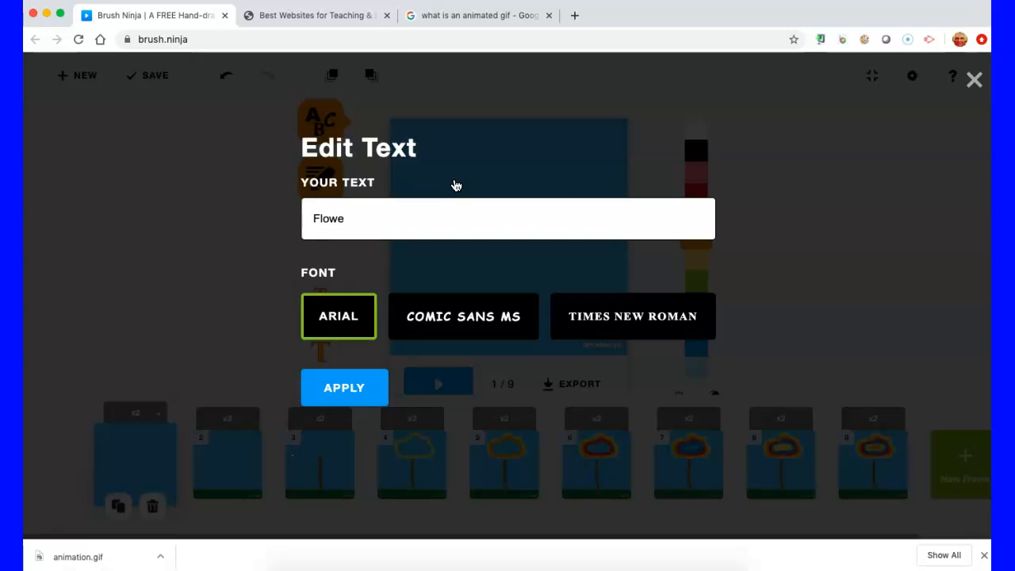
pyautogui.click(469, 299)
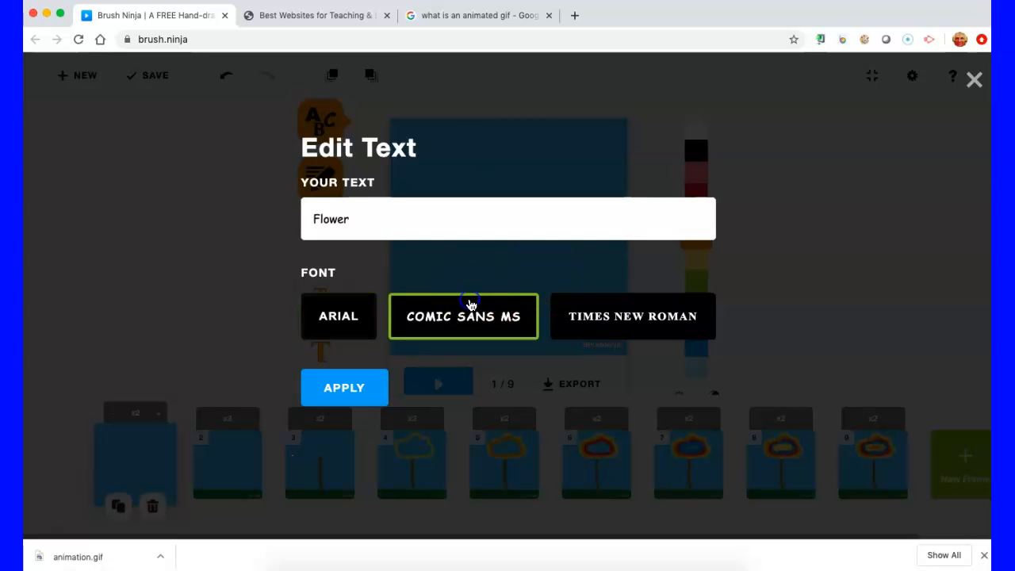
pyautogui.click(351, 387)
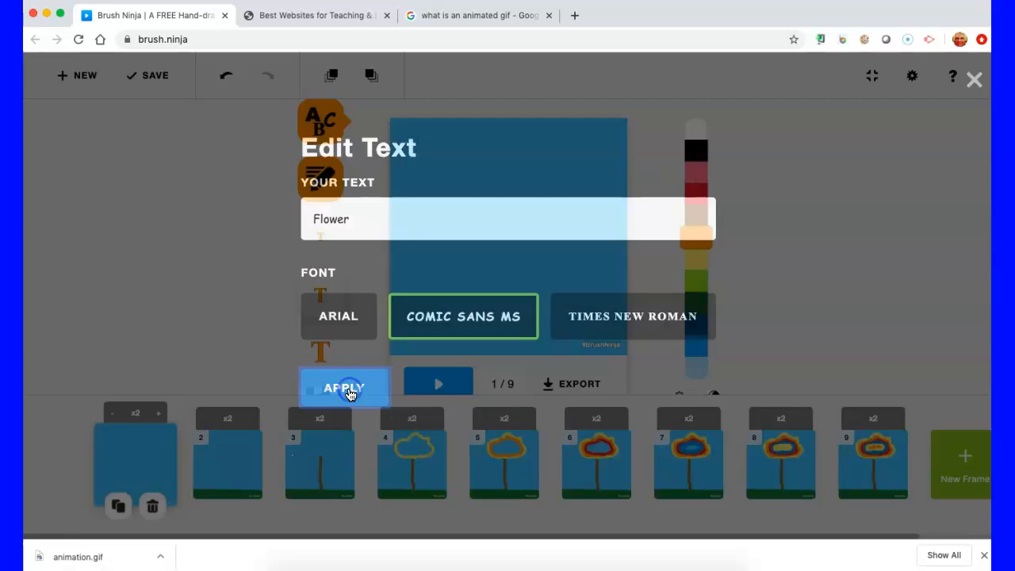
pyautogui.click(442, 201)
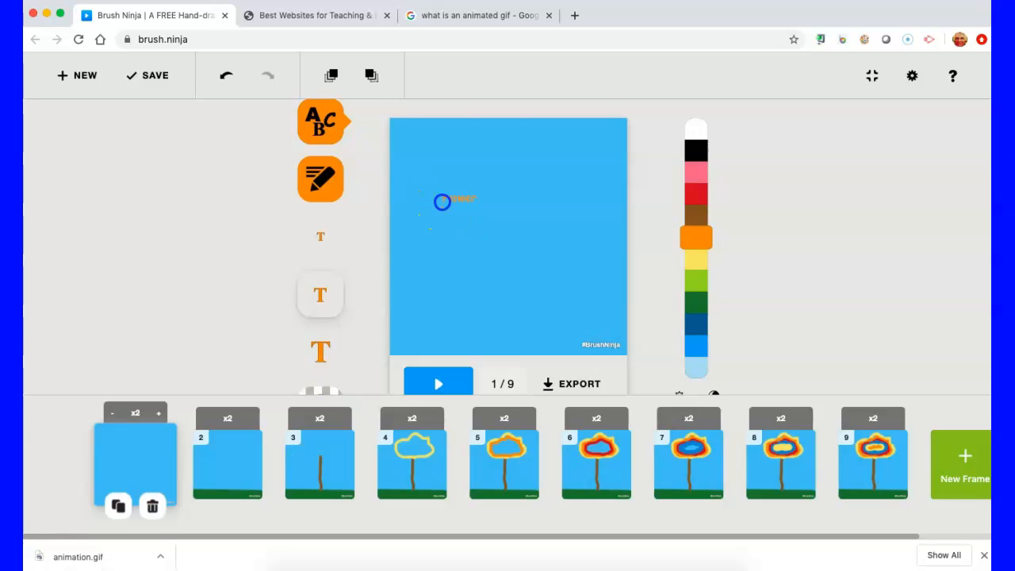
# - Add a second orange "Flower" text in the largest text size near the upper middle of frame 1
pyautogui.click(521, 166)
pyautogui.click(322, 351)
pyautogui.click(488, 170)
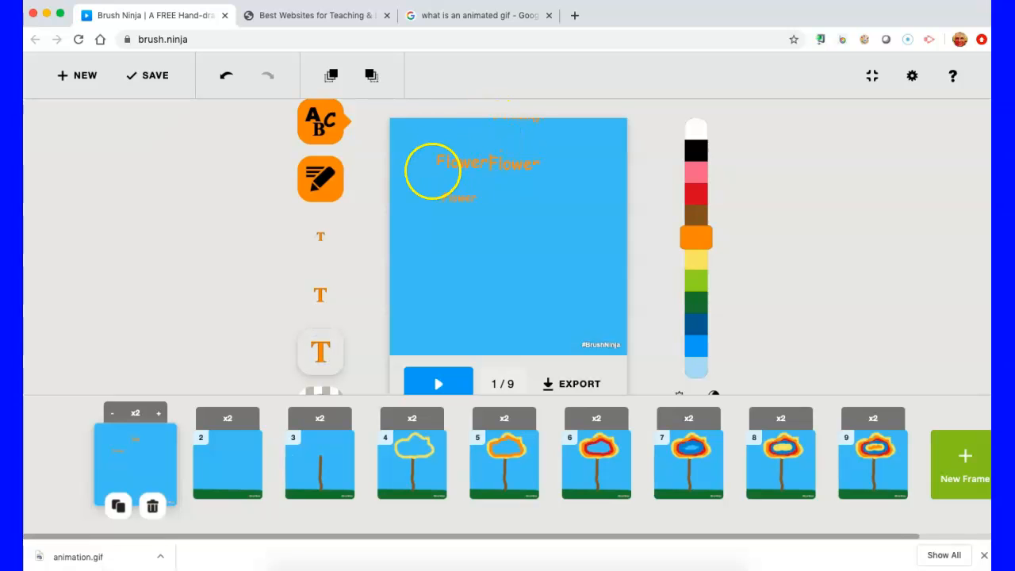
# - Scale and rotate the two "Flower" texts on frame 1 with the transform tools
pyautogui.click(328, 129)
pyautogui.click(618, 121)
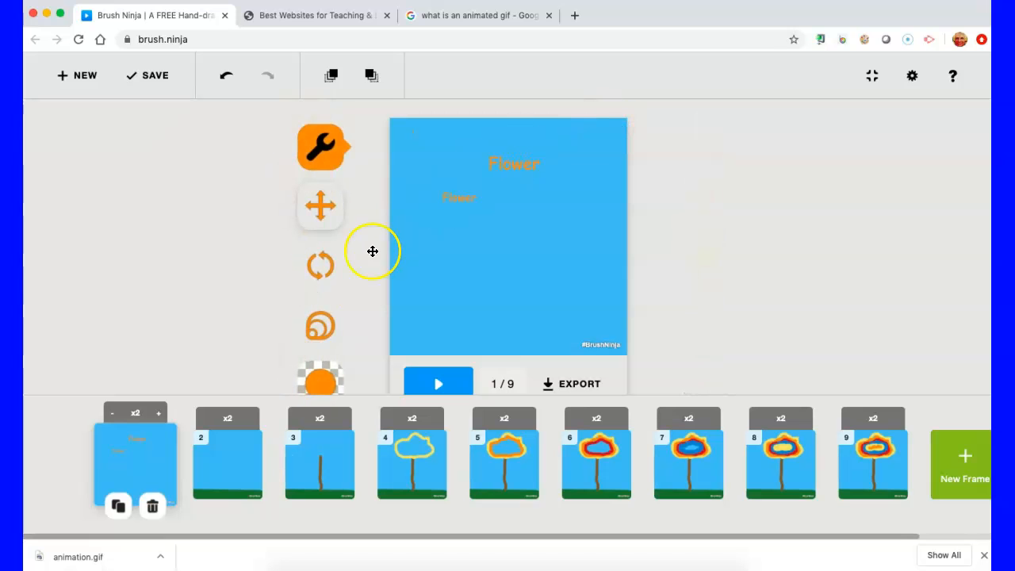
pyautogui.click(322, 325)
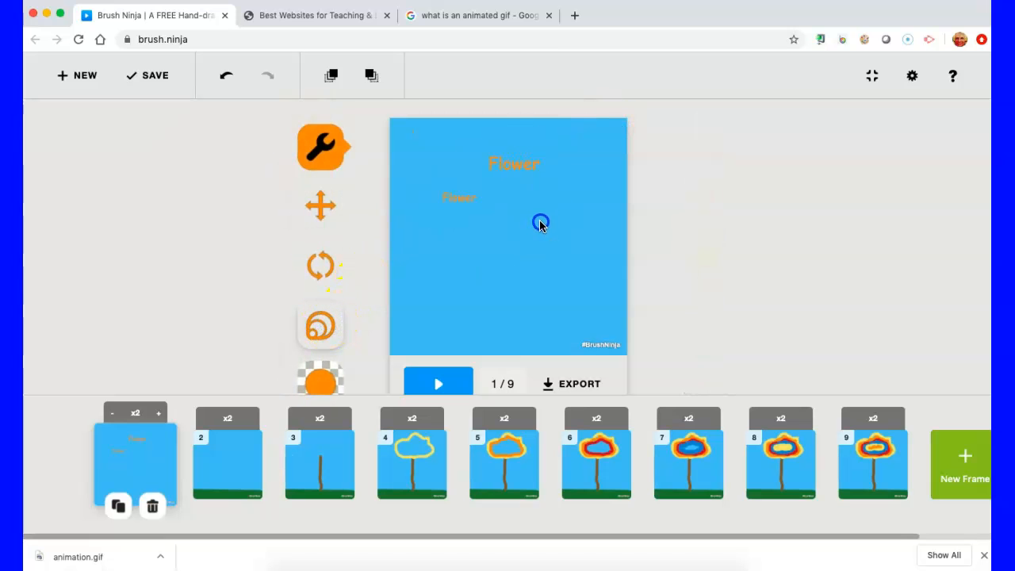
pyautogui.moveTo(480, 208); pyautogui.dragTo(502, 255)
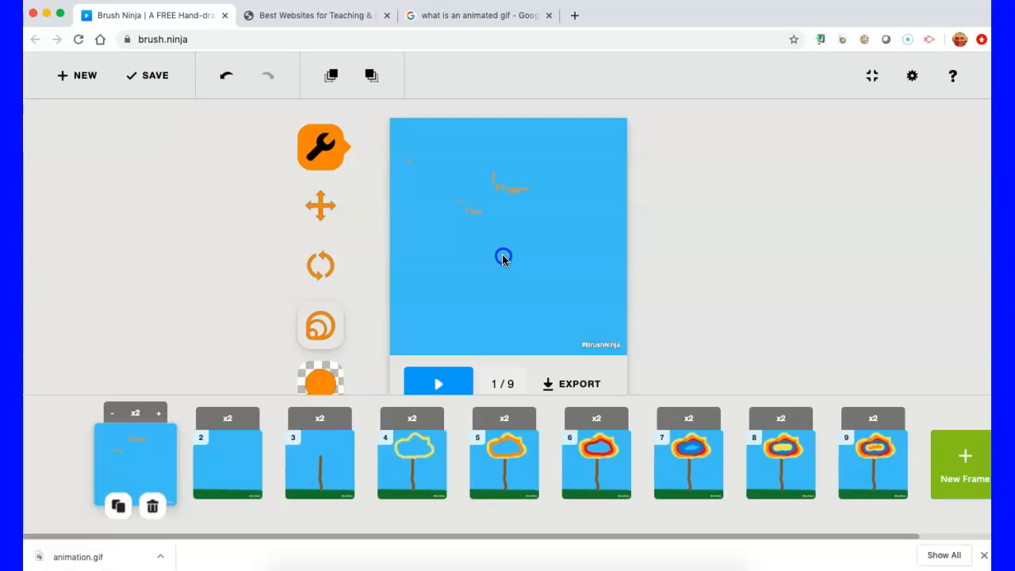
pyautogui.click(327, 265)
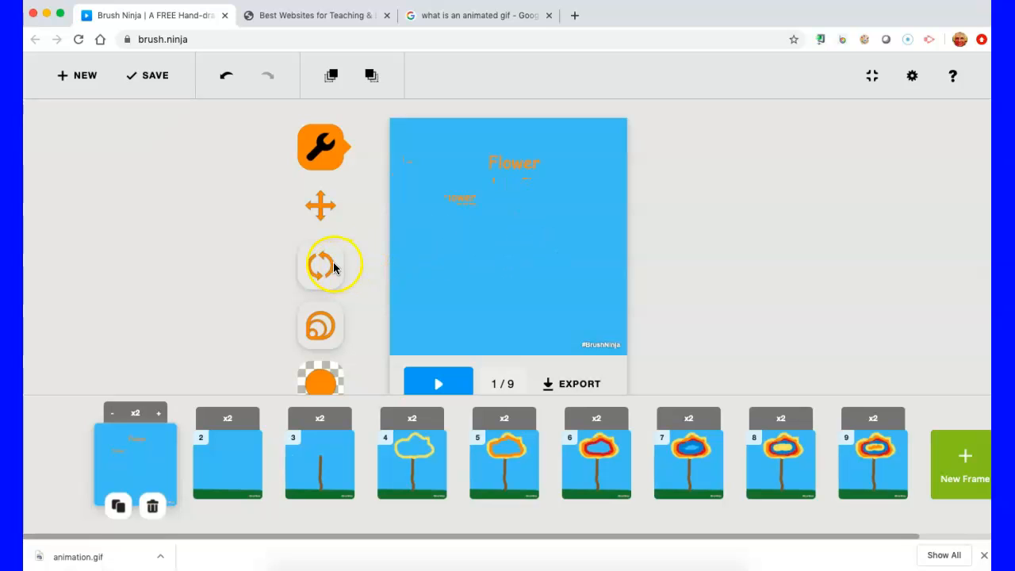
pyautogui.moveTo(494, 230)
pyautogui.mouseDown()
pyautogui.moveTo(546, 264)
pyautogui.moveTo(513, 222)
pyautogui.moveTo(473, 231)
pyautogui.moveTo(496, 258)
pyautogui.moveTo(517, 229)
pyautogui.moveTo(499, 229)
pyautogui.mouseUp()
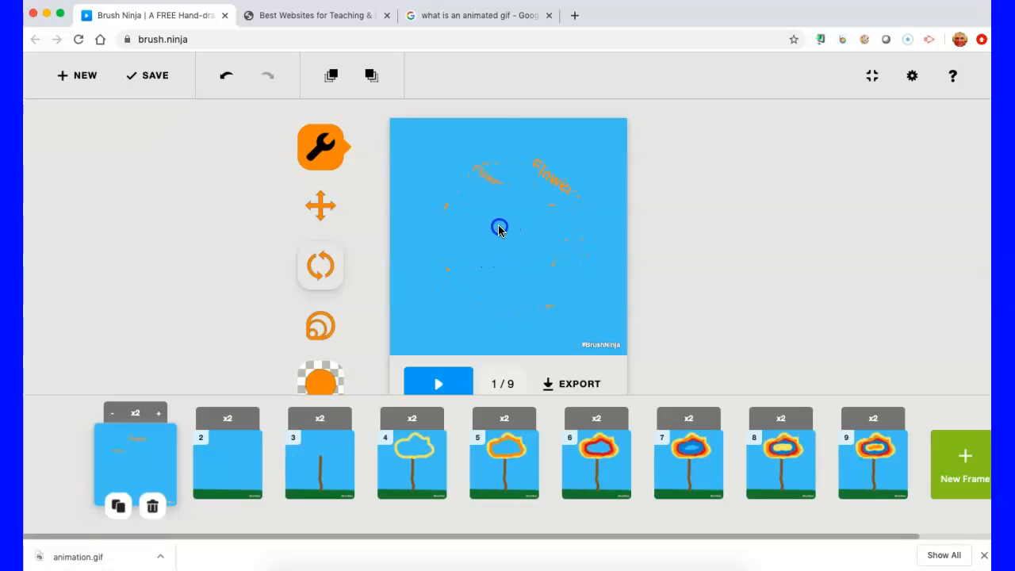